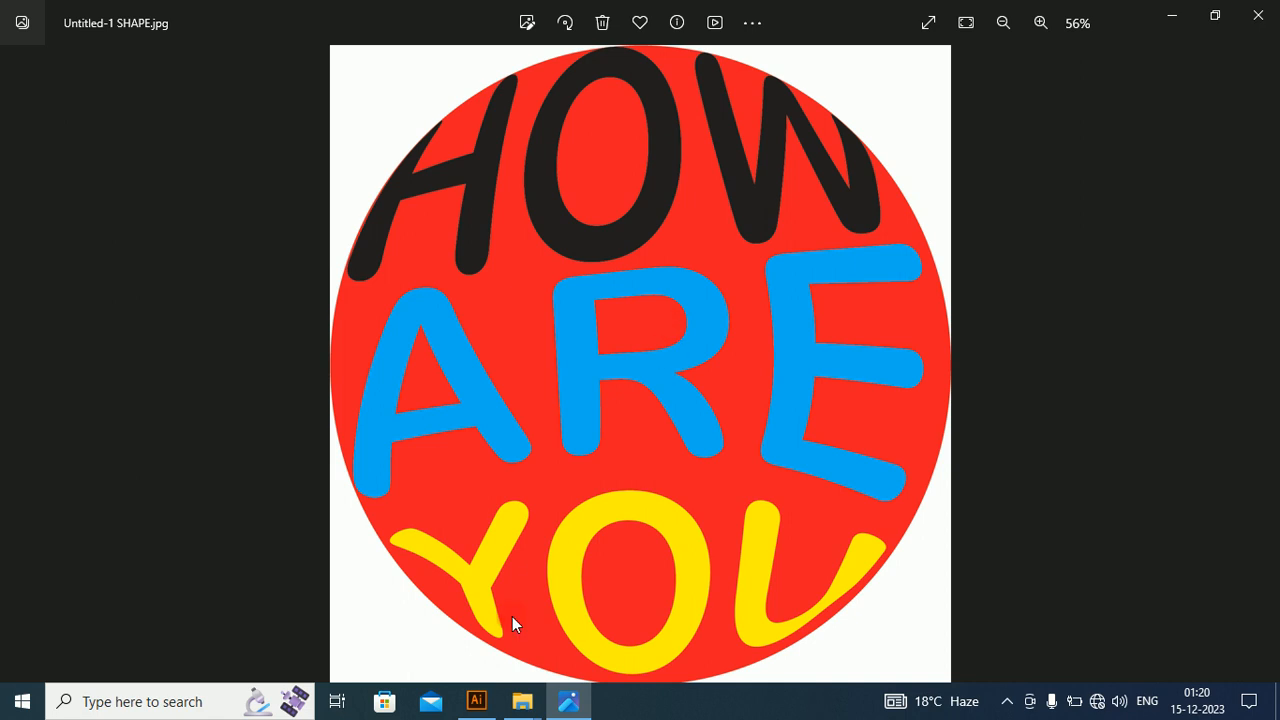
Switch to Adobe Illustrator and choose the Essentials Classic workspace
{"action": "left_click", "coordinate": [475, 702]}
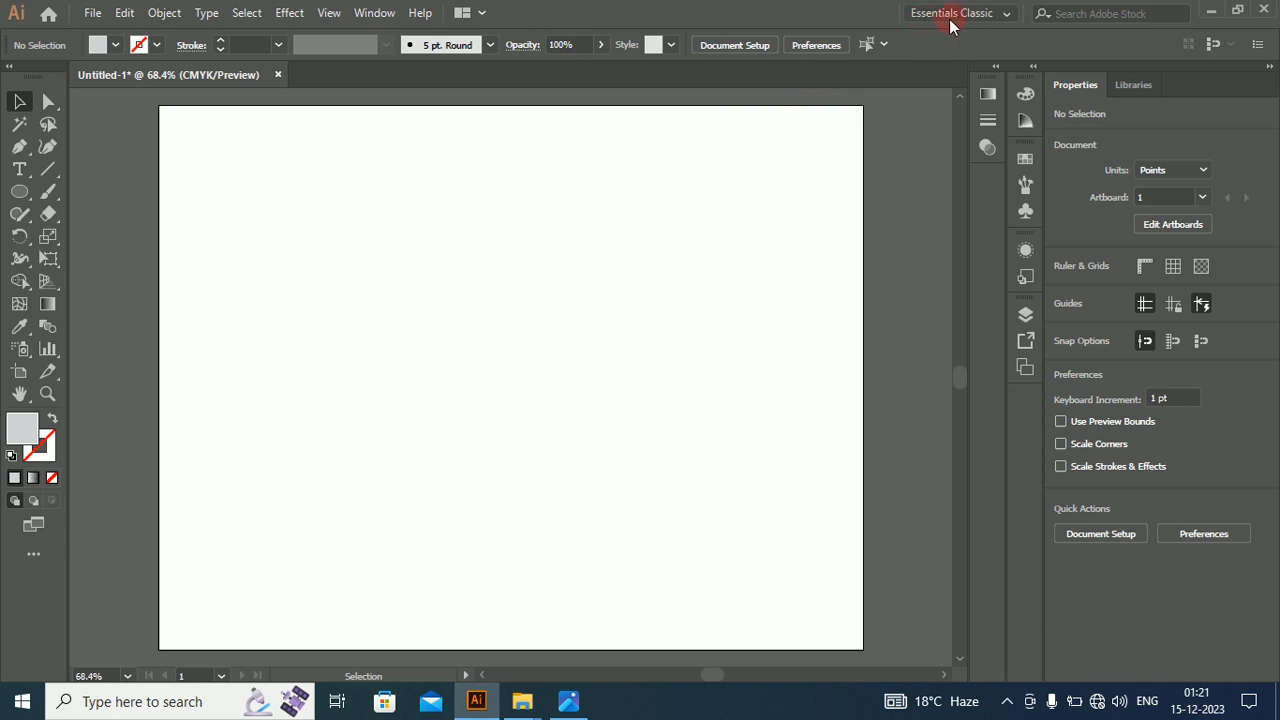
{"action": "left_click", "coordinate": [1003, 14]}
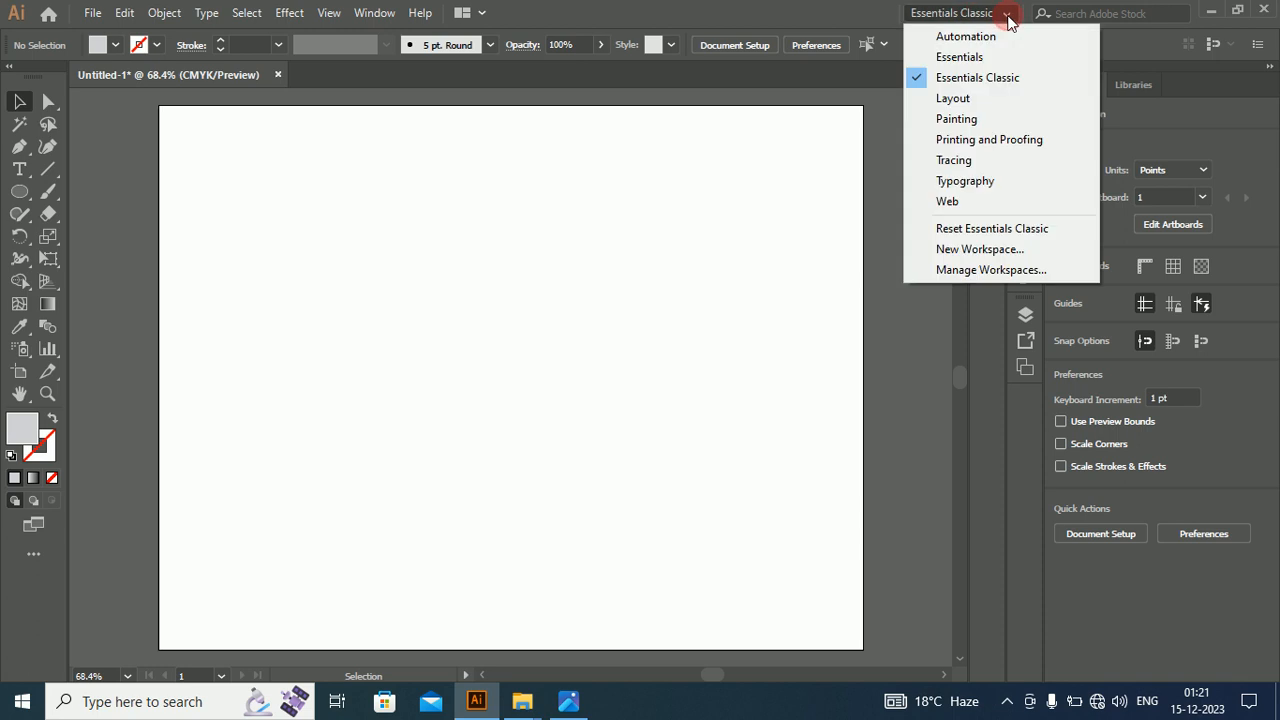
{"action": "left_click", "coordinate": [955, 80]}
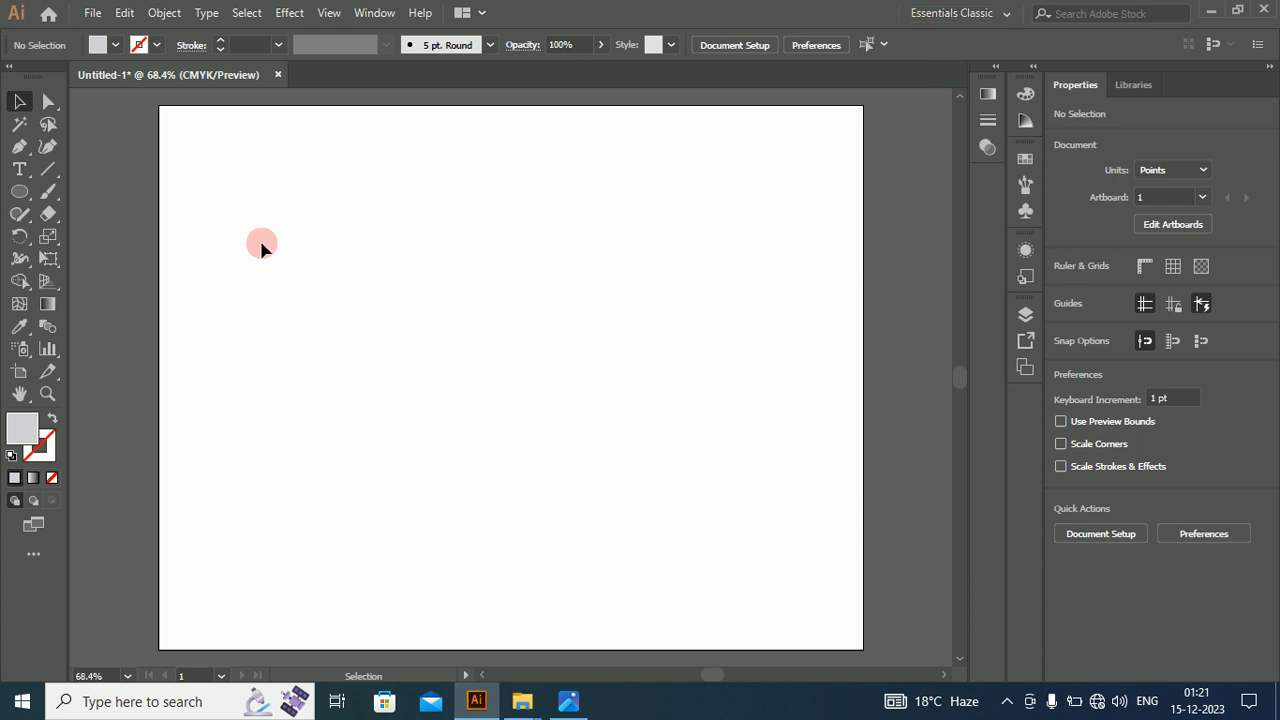
Draw a circle about 371 pt in diameter on the upper middle of the artboard and give it a 0.75 pt stroke
{"action": "left_click", "coordinate": [20, 193]}
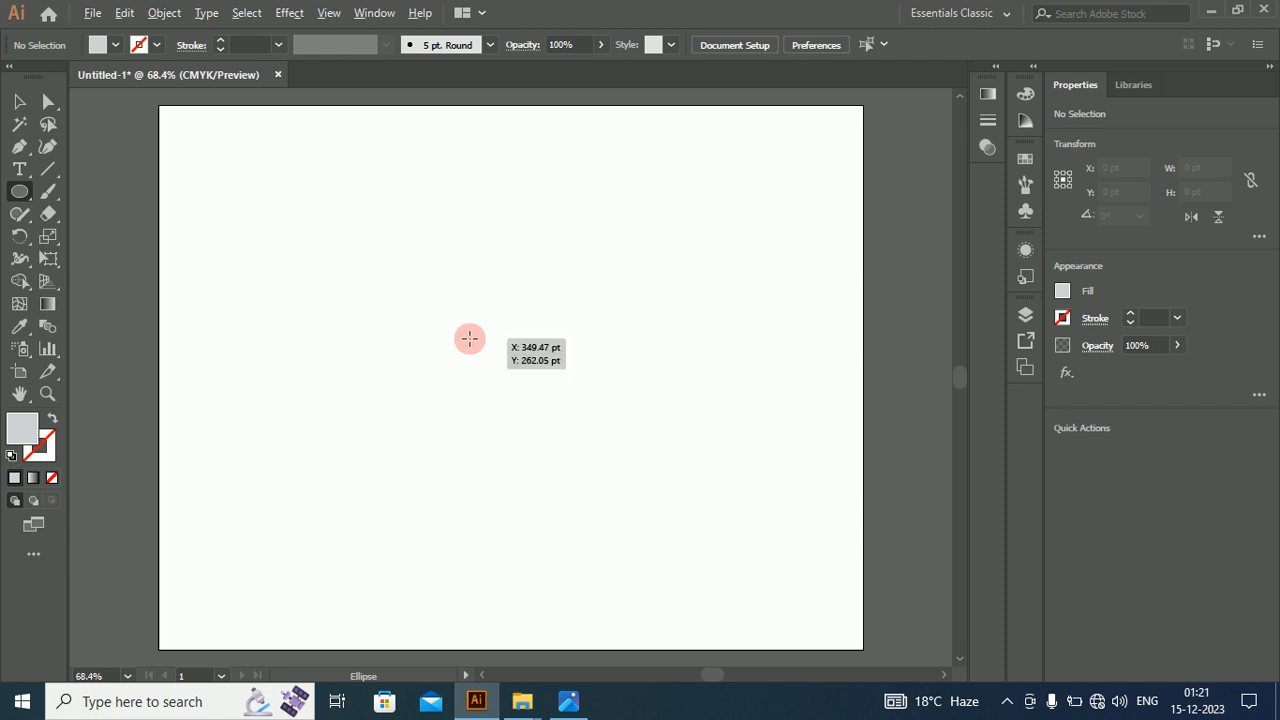
{"action": "left_click_drag", "start_coordinate": [469, 339], "coordinate": [633, 451]}
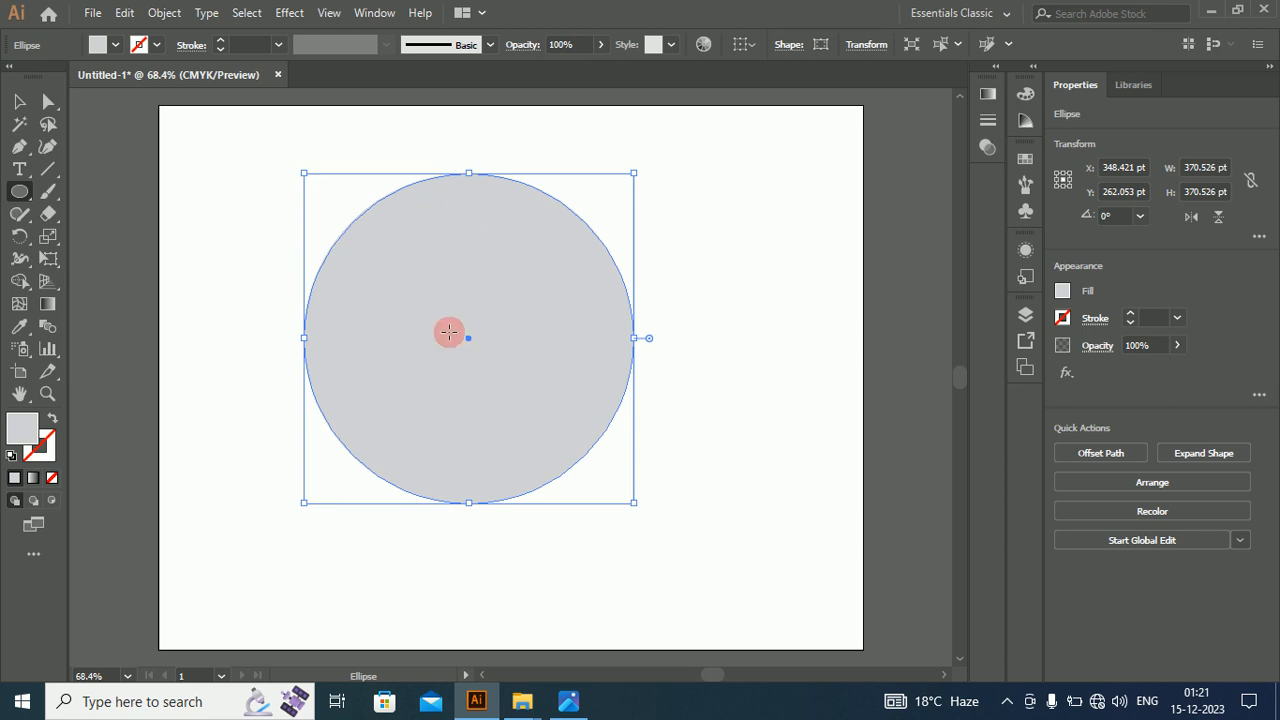
{"action": "left_click", "coordinate": [221, 45]}
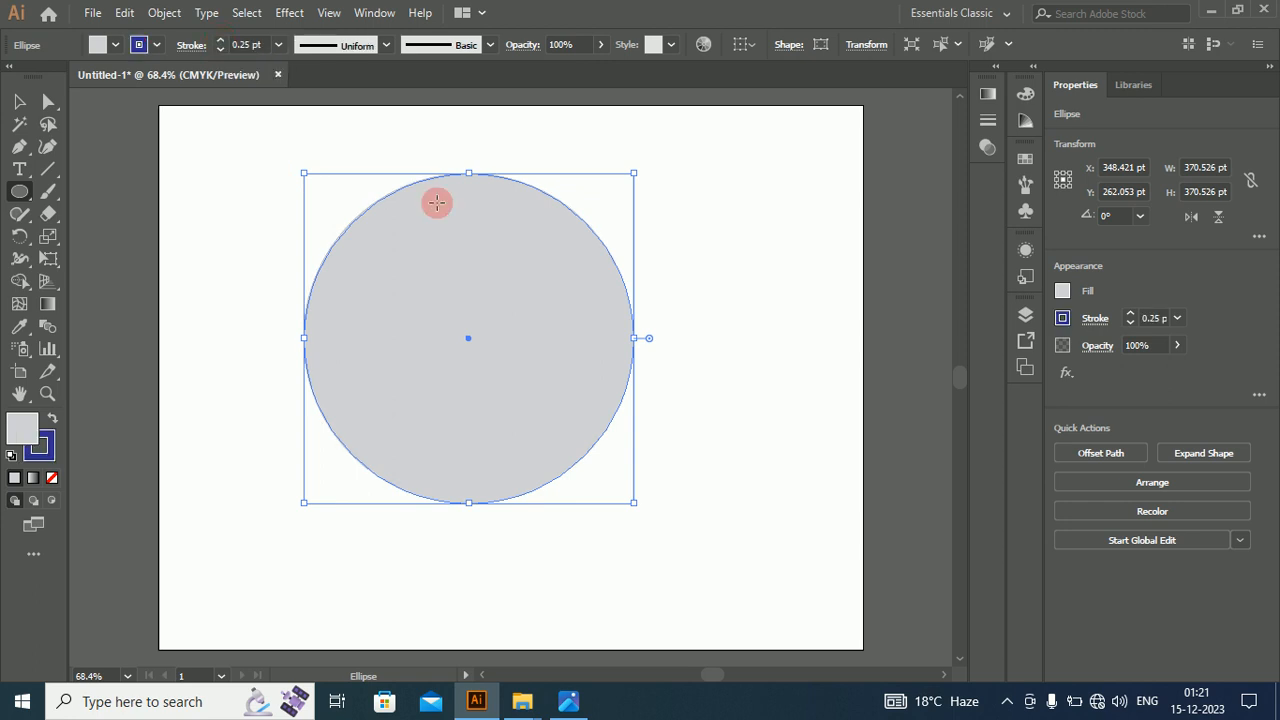
{"action": "left_click", "coordinate": [221, 41]}
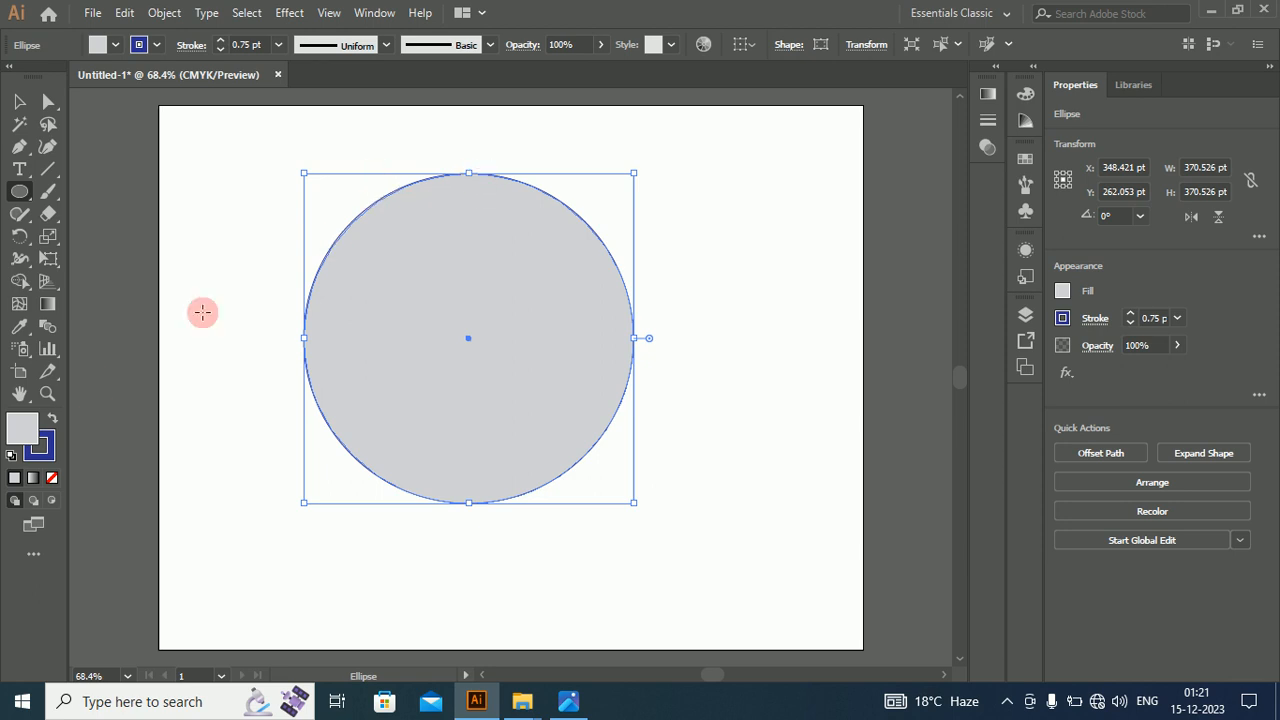
Set the circle's fill to the pale grey-blue colour E1E7EA
{"action": "double_click", "coordinate": [25, 428]}
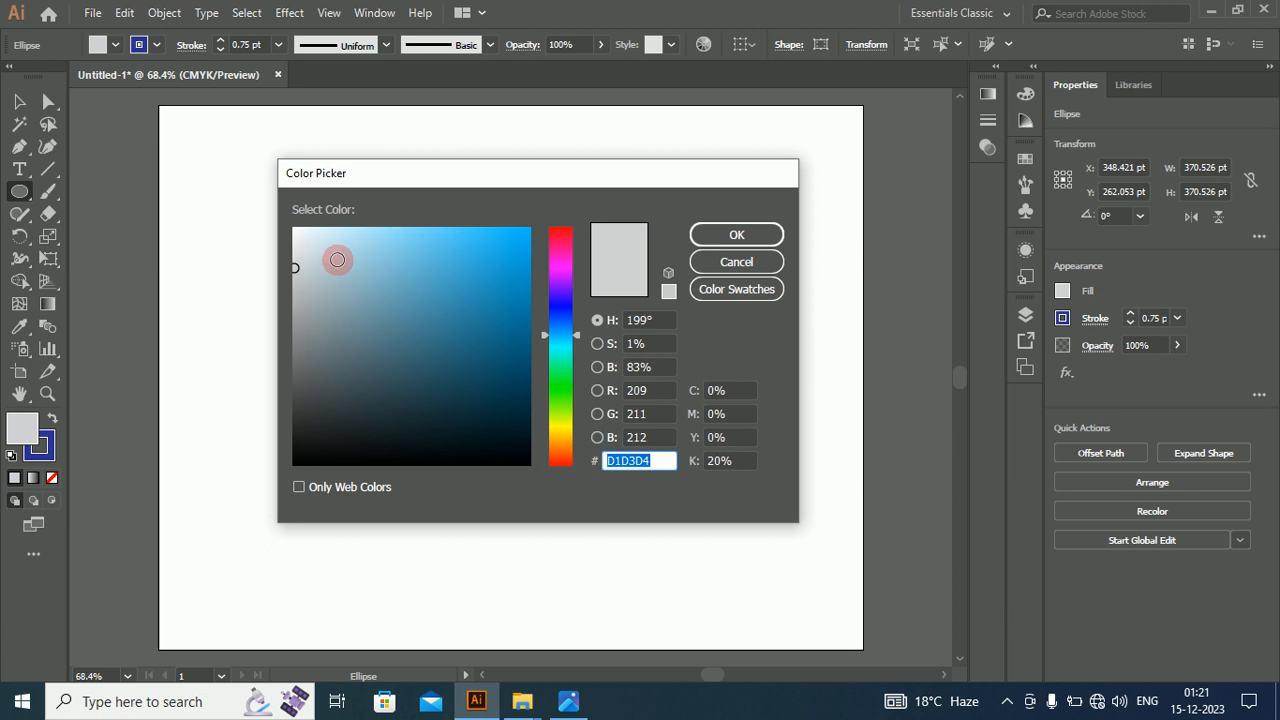
{"action": "left_click", "coordinate": [302, 245]}
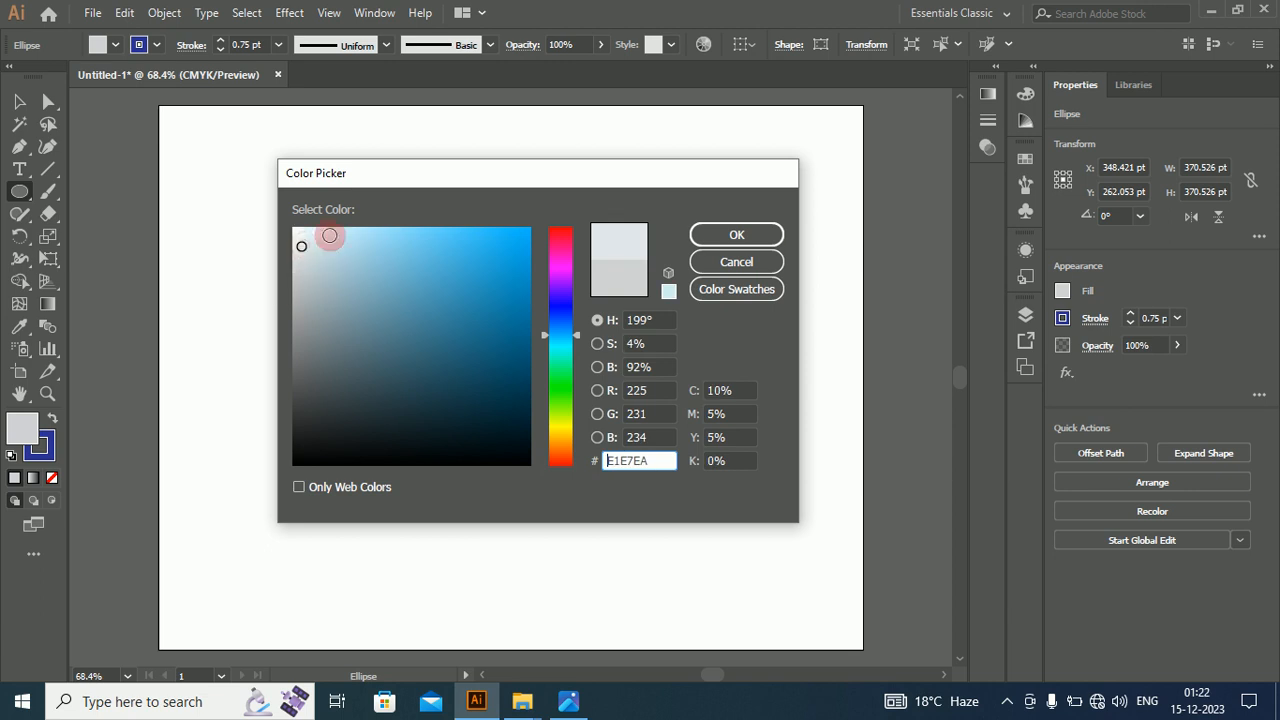
{"action": "left_click", "coordinate": [747, 238]}
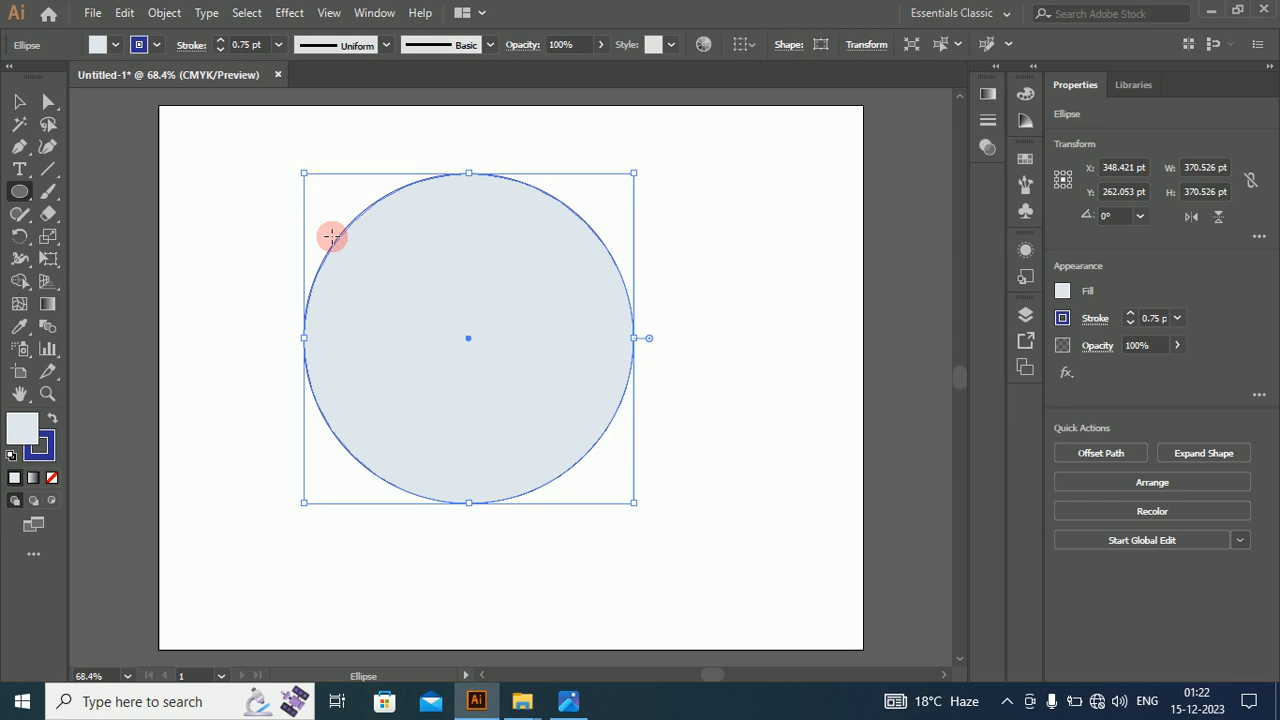
Duplicate the circle and place the copy over the lower-right corner of the artboard
{"action": "left_click", "coordinate": [20, 102]}
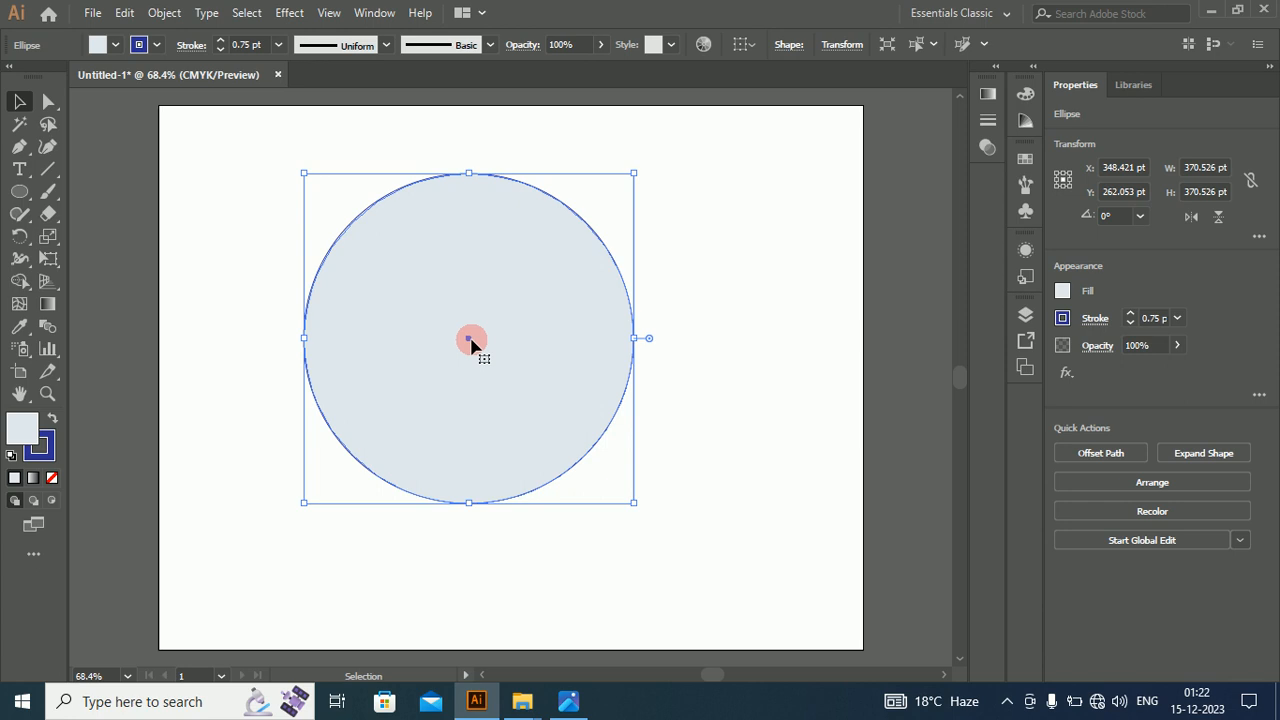
{"action": "left_click_drag", "start_coordinate": [471, 343], "coordinate": [877, 524]}
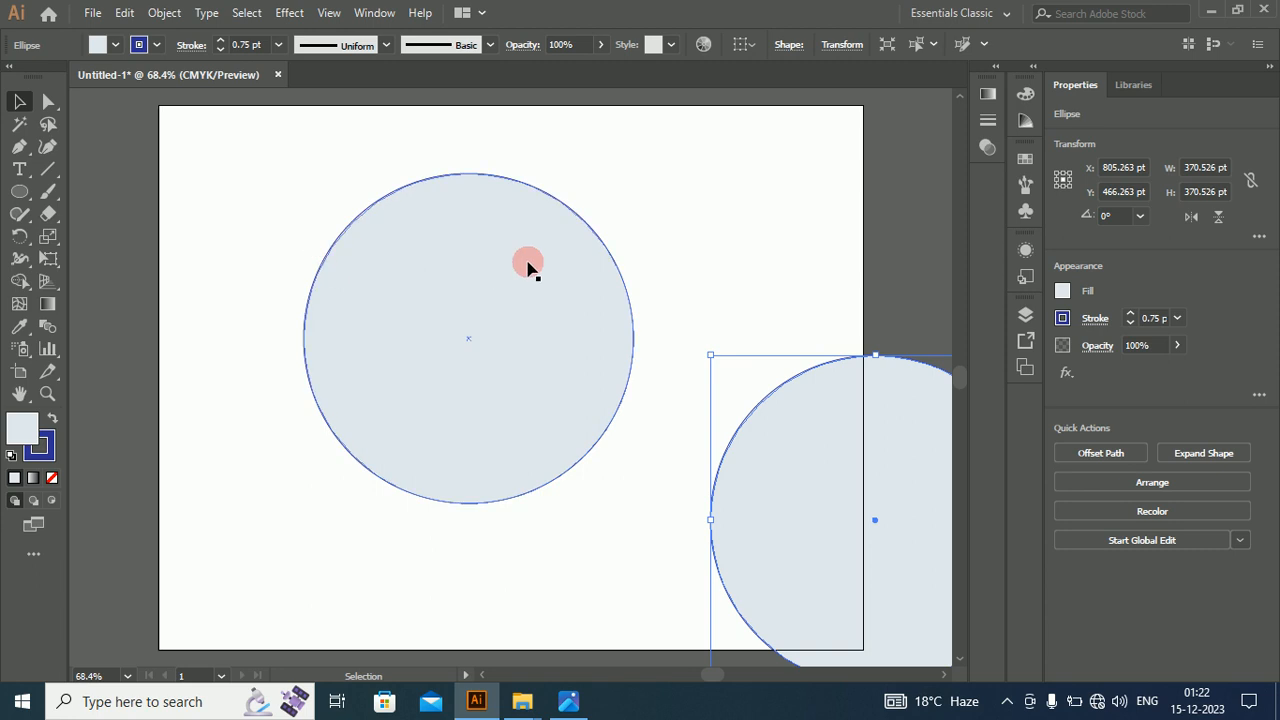
Try to cut horizontally across the original circle with the Eraser while the copy is selected
{"action": "left_click", "coordinate": [48, 216]}
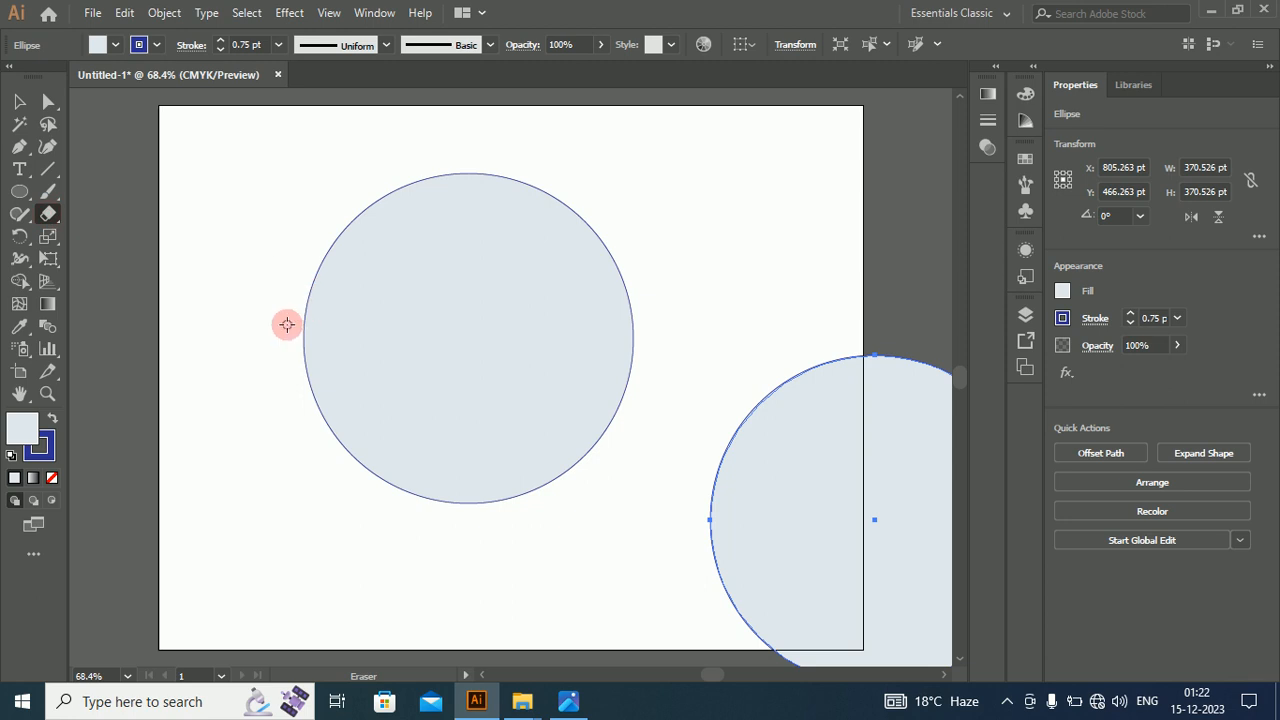
{"action": "mouse_move", "coordinate": [286, 324]}
{"action": "left_mouse_down"}
{"action": "mouse_move", "coordinate": [434, 306]}
{"action": "mouse_move", "coordinate": [613, 314]}
{"action": "mouse_move", "coordinate": [664, 298]}
{"action": "left_mouse_up"}
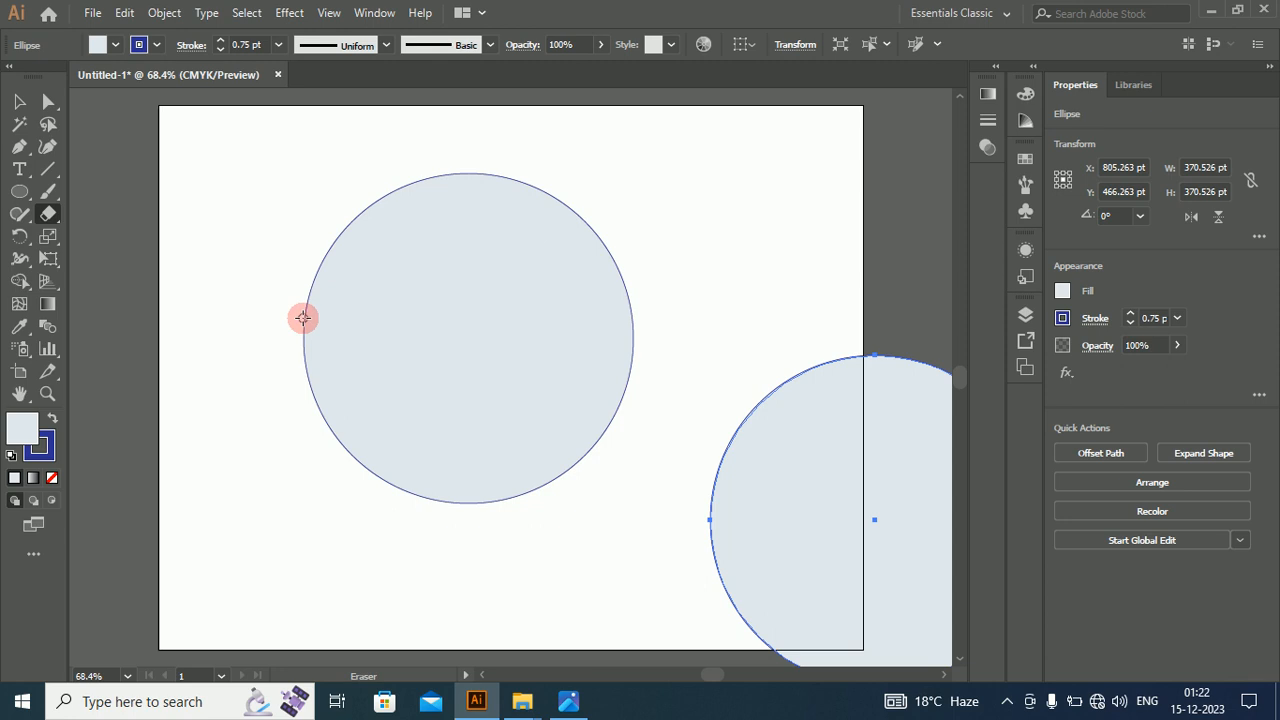
{"action": "mouse_move", "coordinate": [303, 318]}
{"action": "left_mouse_down"}
{"action": "mouse_move", "coordinate": [689, 315]}
{"action": "mouse_move", "coordinate": [677, 315]}
{"action": "left_mouse_up"}
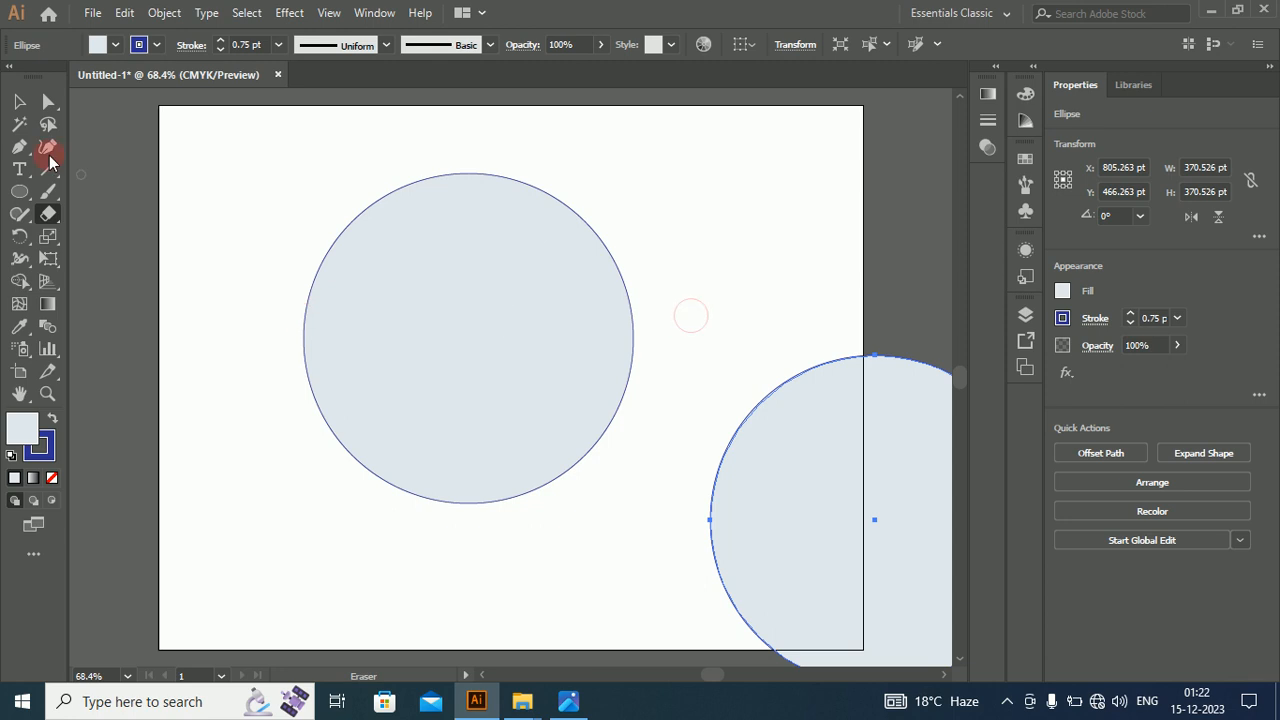
Select the original circle and split it into three stacked pieces with two roughly horizontal Eraser strokes, then deselect it
{"action": "left_click", "coordinate": [19, 101]}
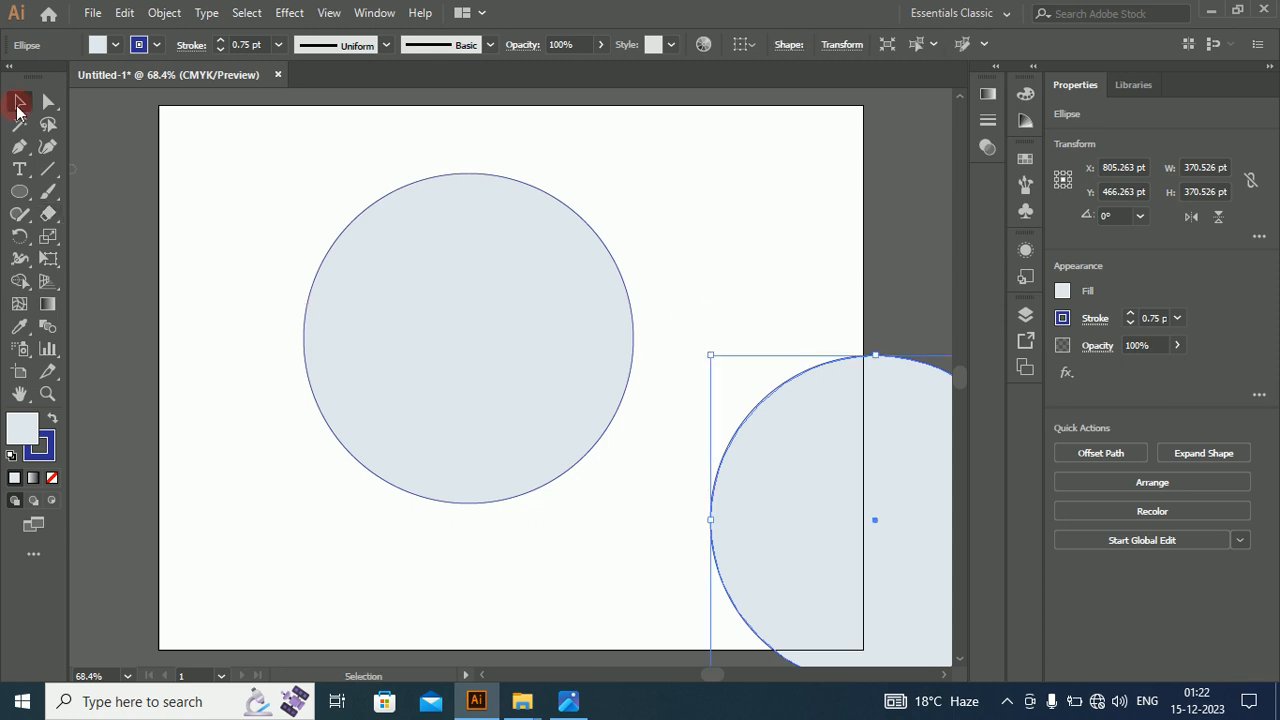
{"action": "left_click", "coordinate": [381, 267]}
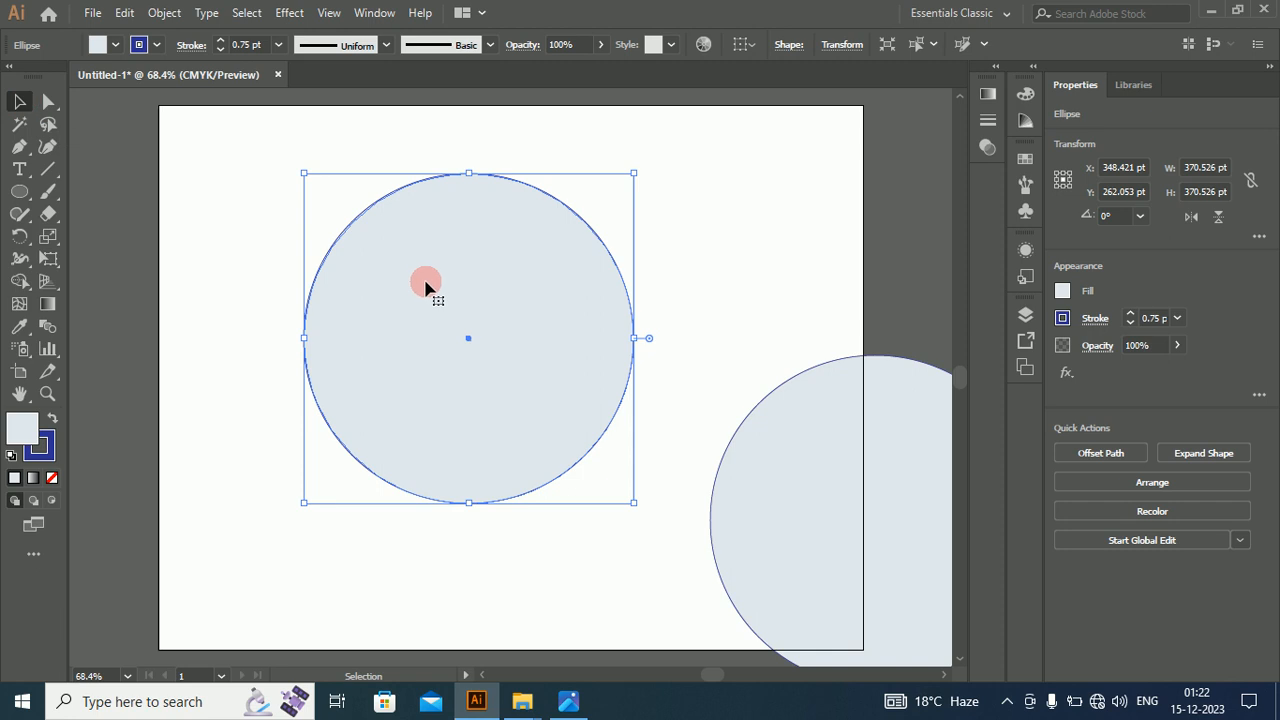
{"action": "left_click", "coordinate": [48, 213]}
{"action": "left_click_drag", "start_coordinate": [284, 305], "coordinate": [710, 303]}
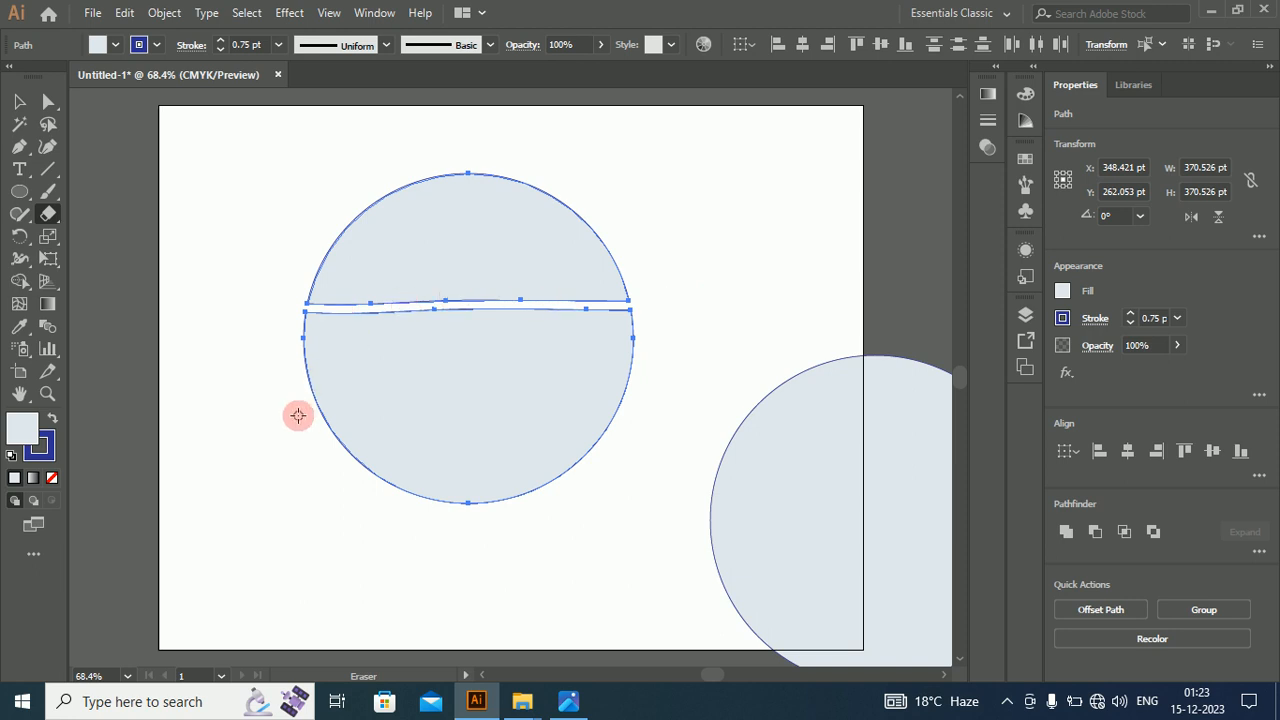
{"action": "mouse_move", "coordinate": [301, 417]}
{"action": "left_mouse_down"}
{"action": "mouse_move", "coordinate": [486, 403]}
{"action": "mouse_move", "coordinate": [646, 428]}
{"action": "mouse_move", "coordinate": [689, 383]}
{"action": "left_mouse_up"}
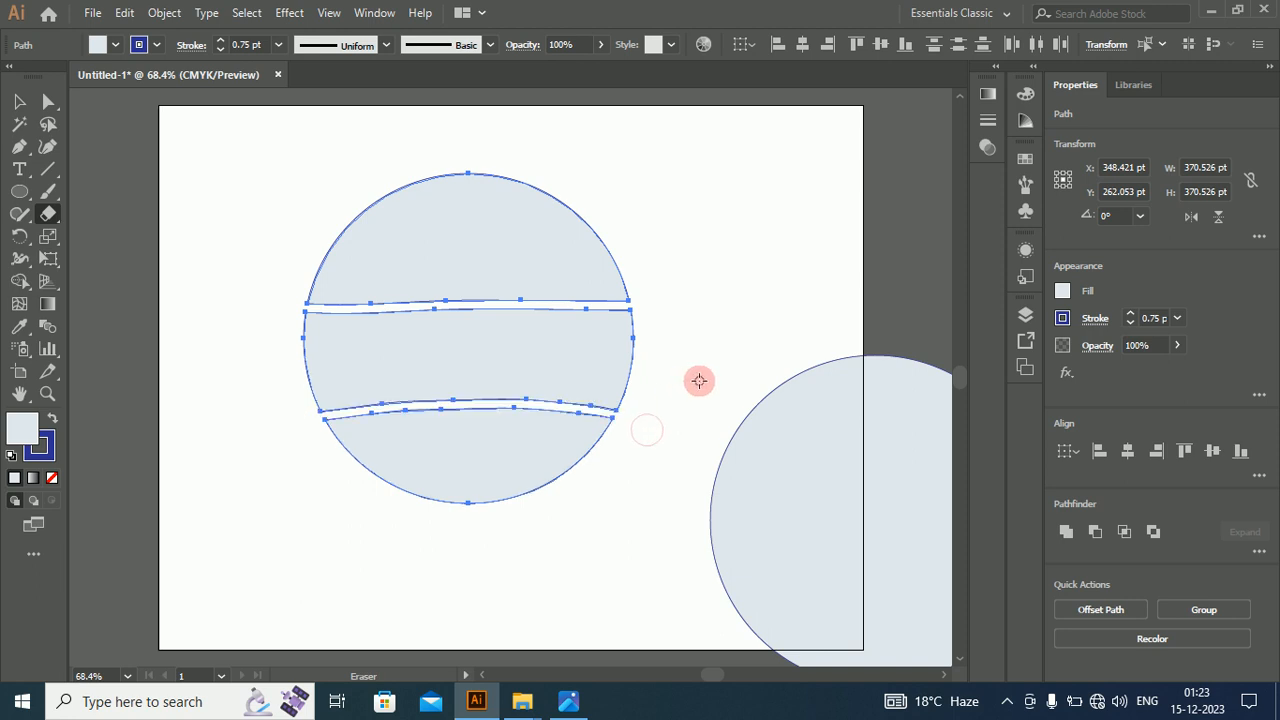
{"action": "left_click", "coordinate": [19, 101]}
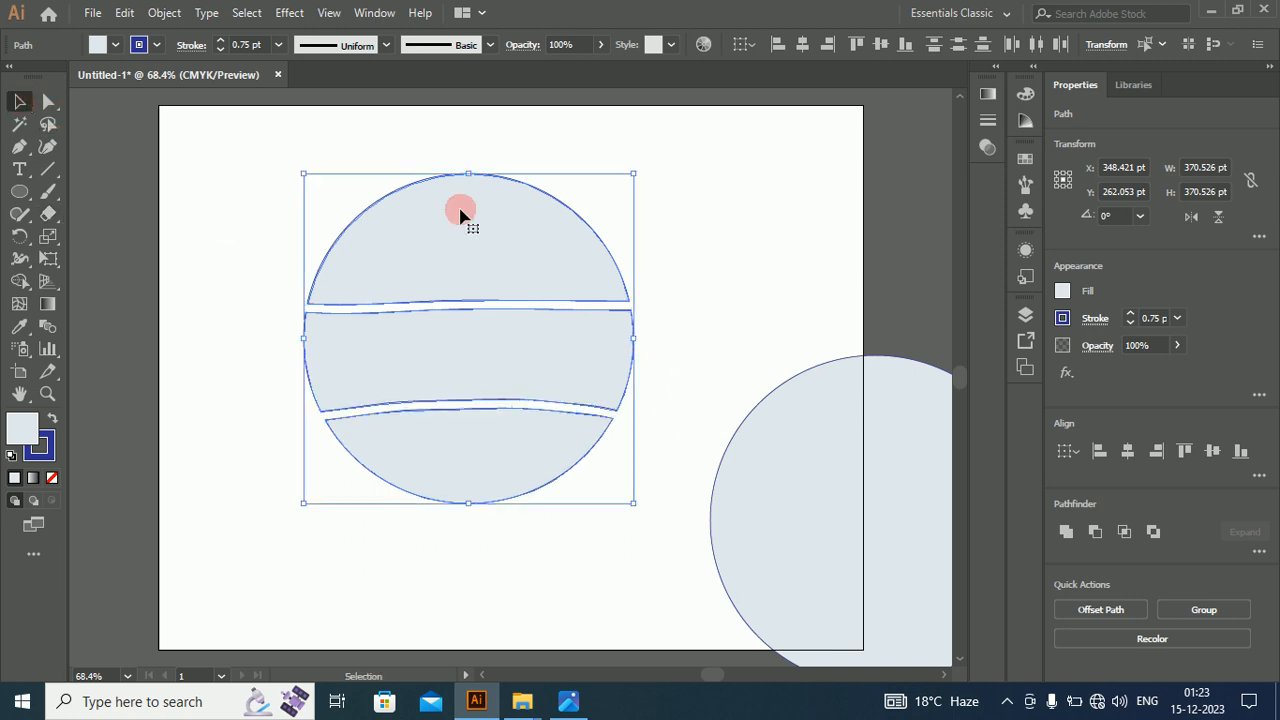
{"action": "left_click", "coordinate": [729, 237]}
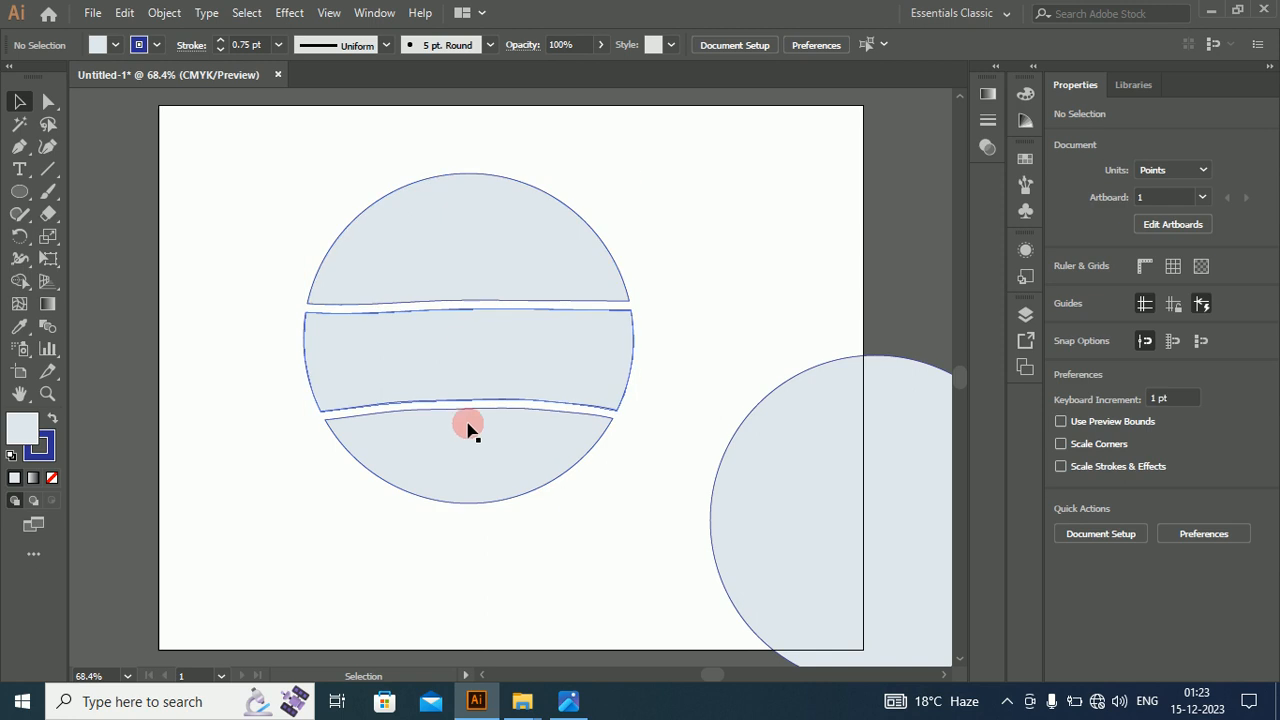
Check that the top, middle and bottom pieces of the cut circle can each be selected separately
{"action": "left_click", "coordinate": [450, 240]}
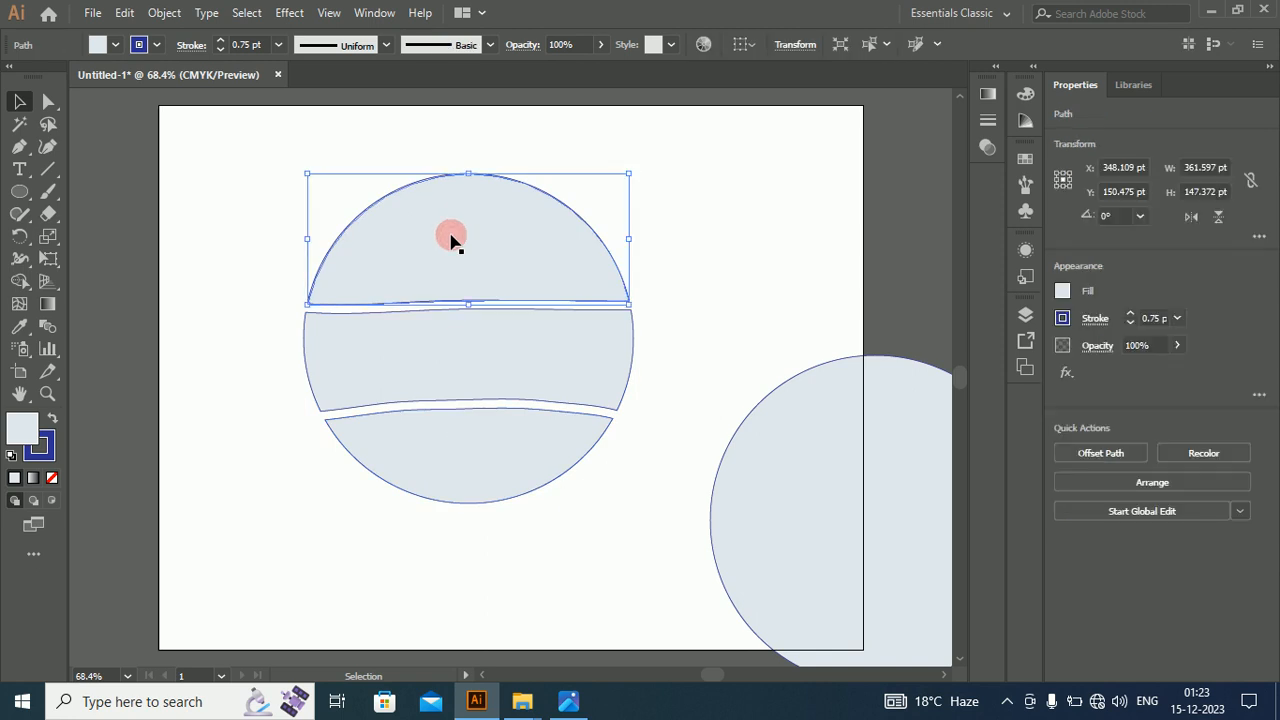
{"action": "left_click", "coordinate": [460, 352]}
{"action": "left_click", "coordinate": [460, 457]}
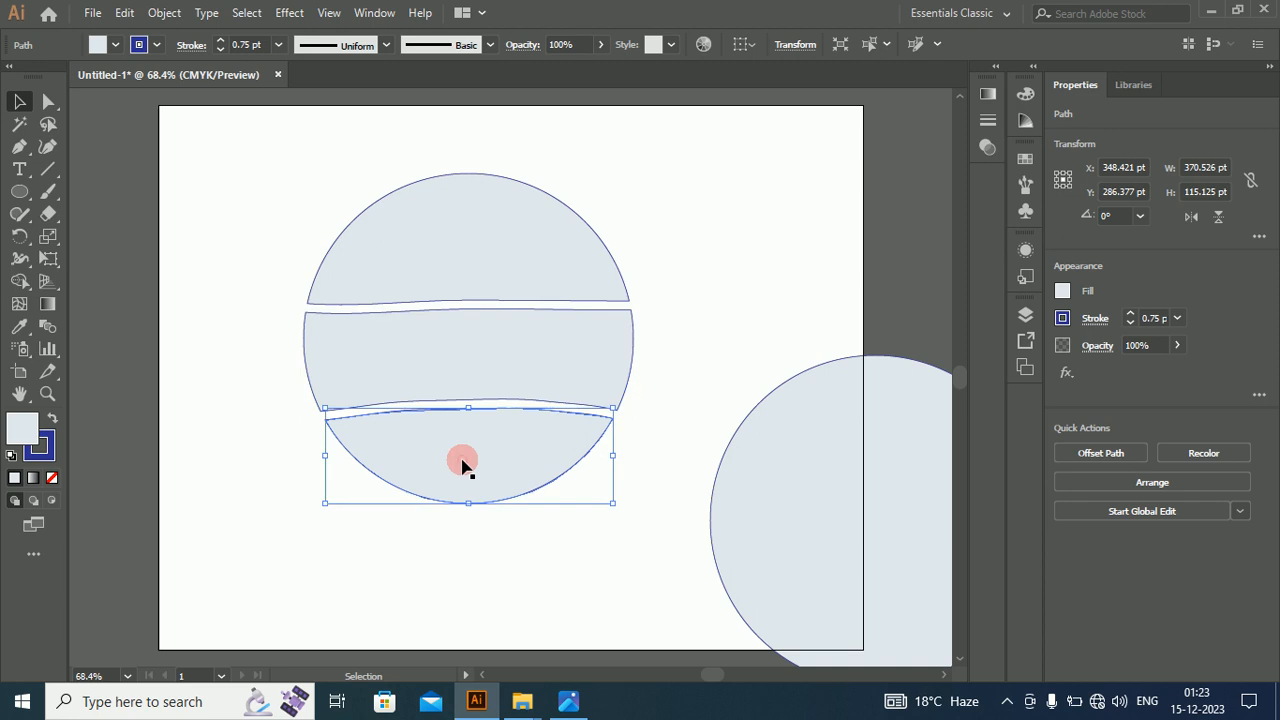
{"action": "left_click", "coordinate": [700, 311]}
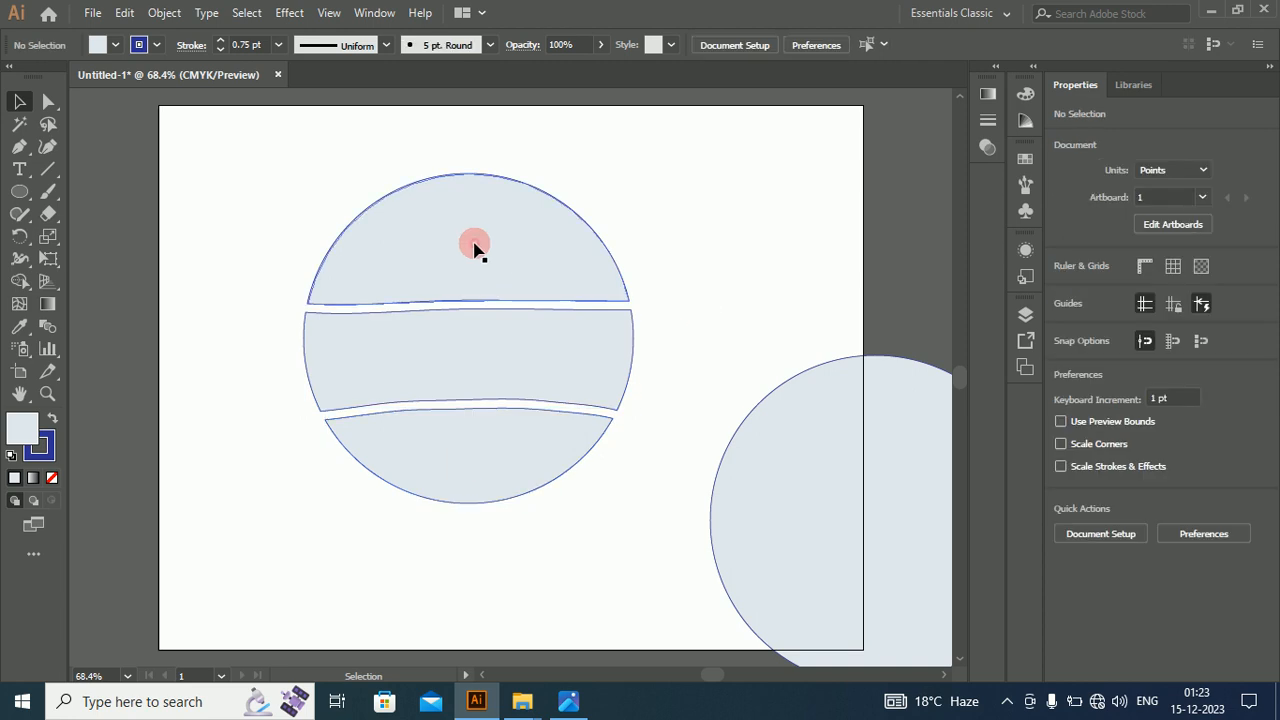
{"action": "double_click", "coordinate": [475, 248]}
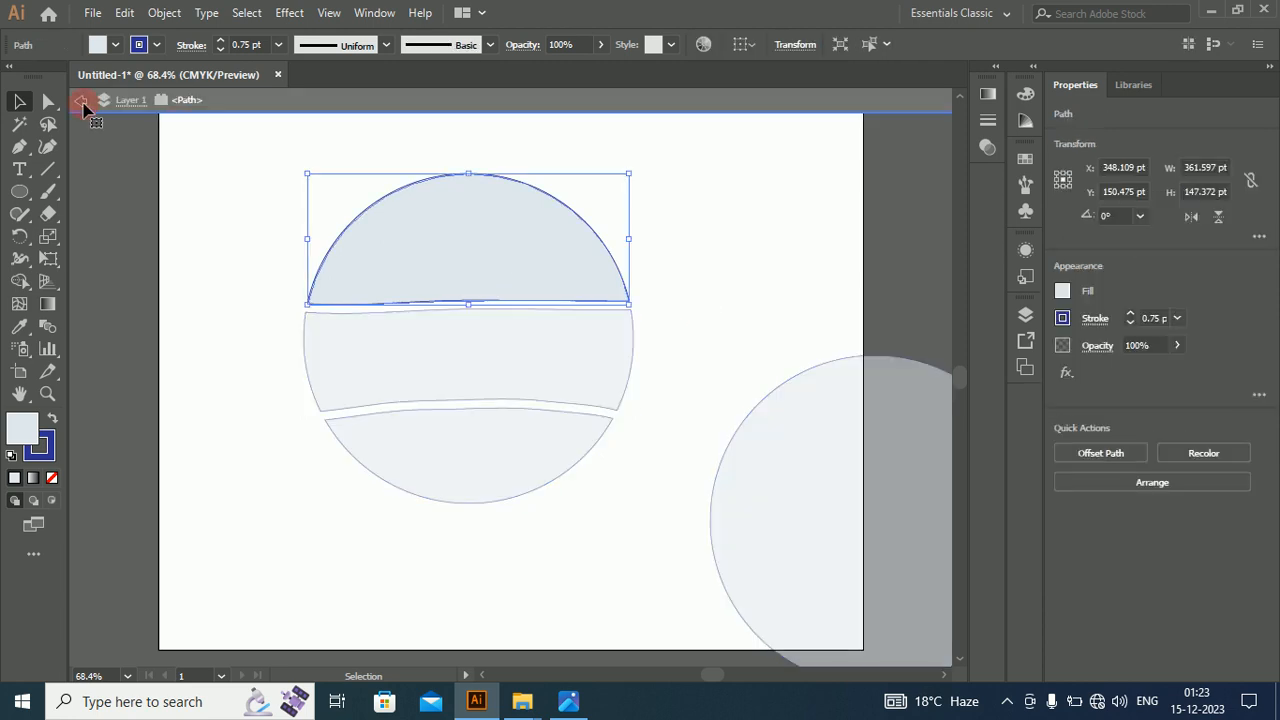
{"action": "left_click", "coordinate": [82, 104]}
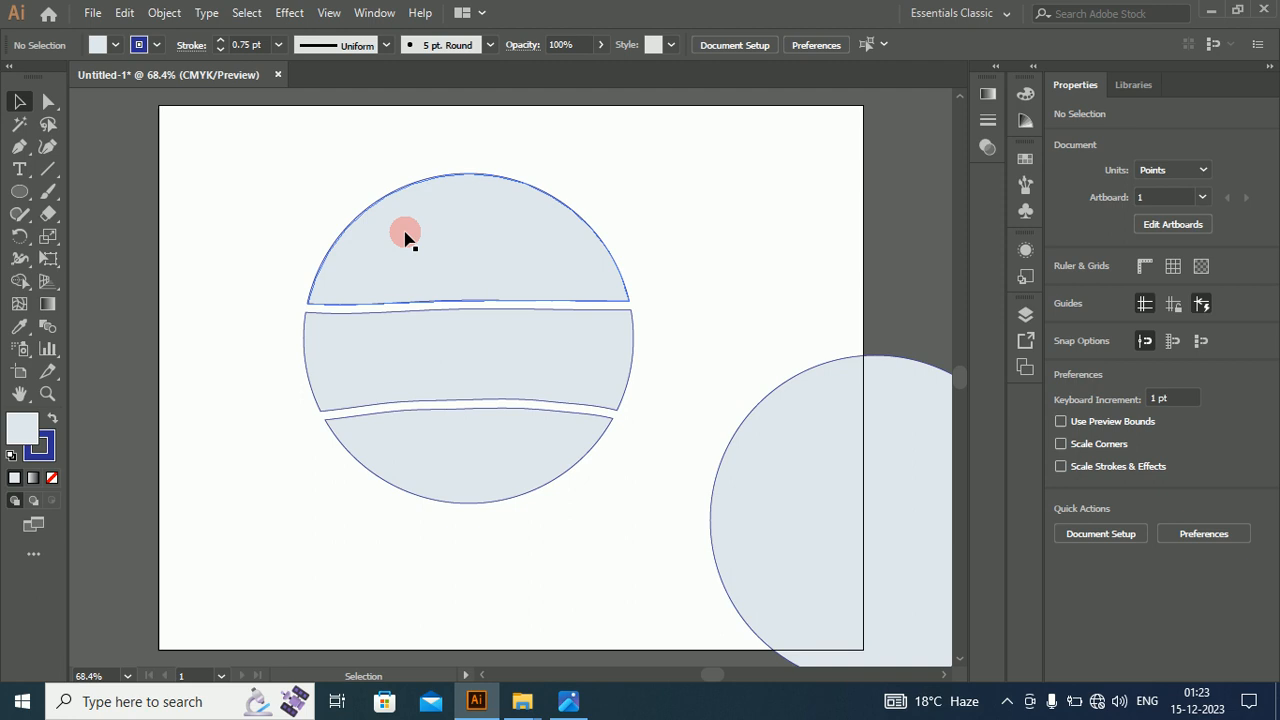
Add the text HOW near the artboard's upper-left corner and scale it up to about 22 pt
{"action": "left_click", "coordinate": [17, 170]}
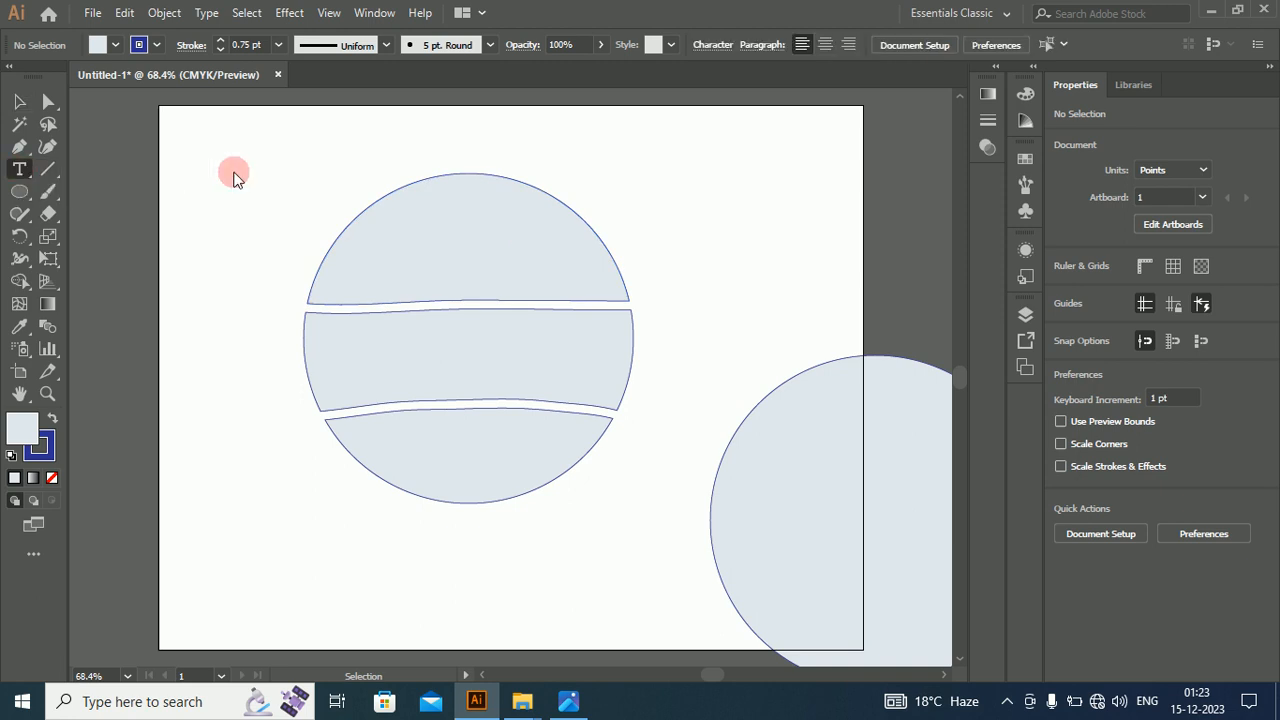
{"action": "left_click", "coordinate": [200, 157]}
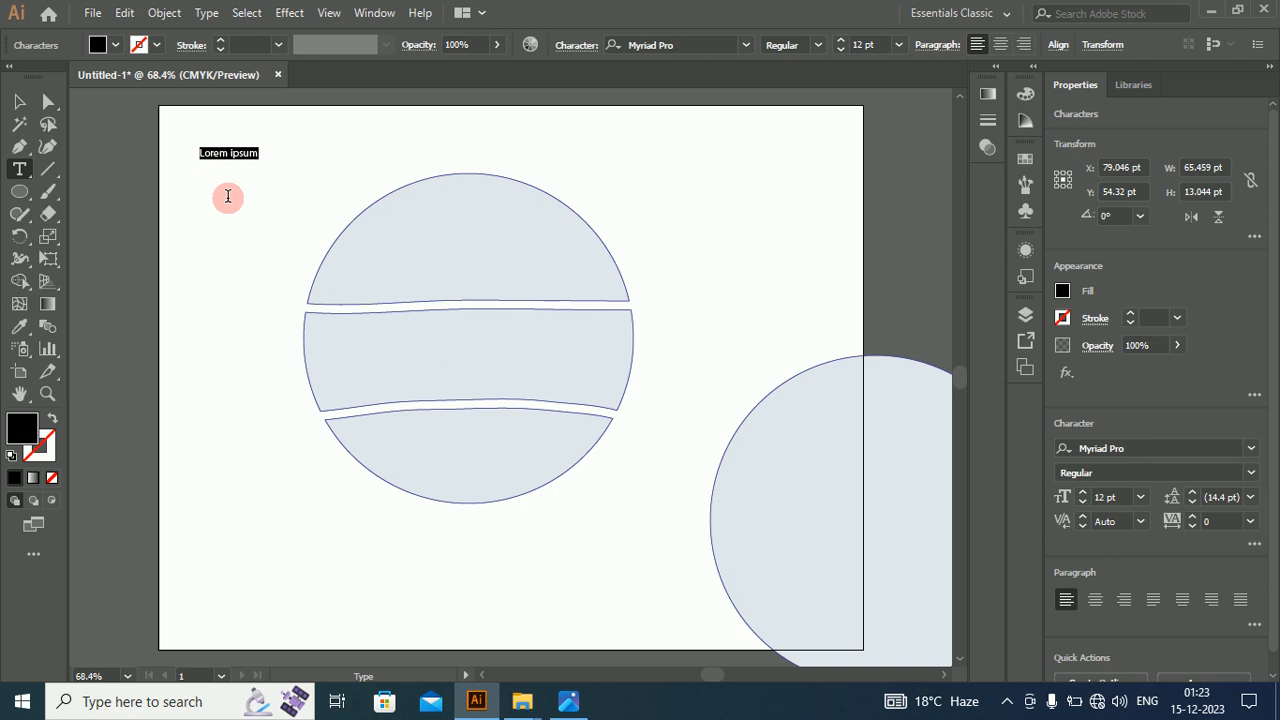
{"action": "type", "text": "HOW"}
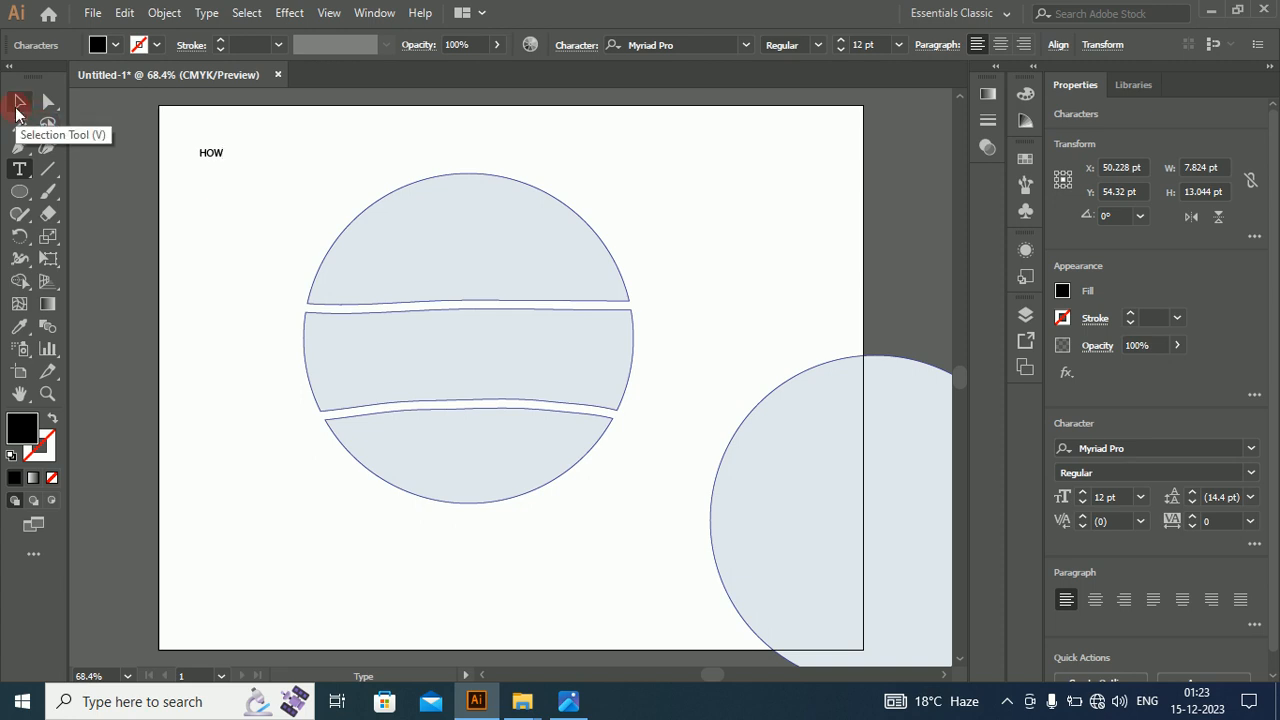
{"action": "left_click", "coordinate": [17, 104]}
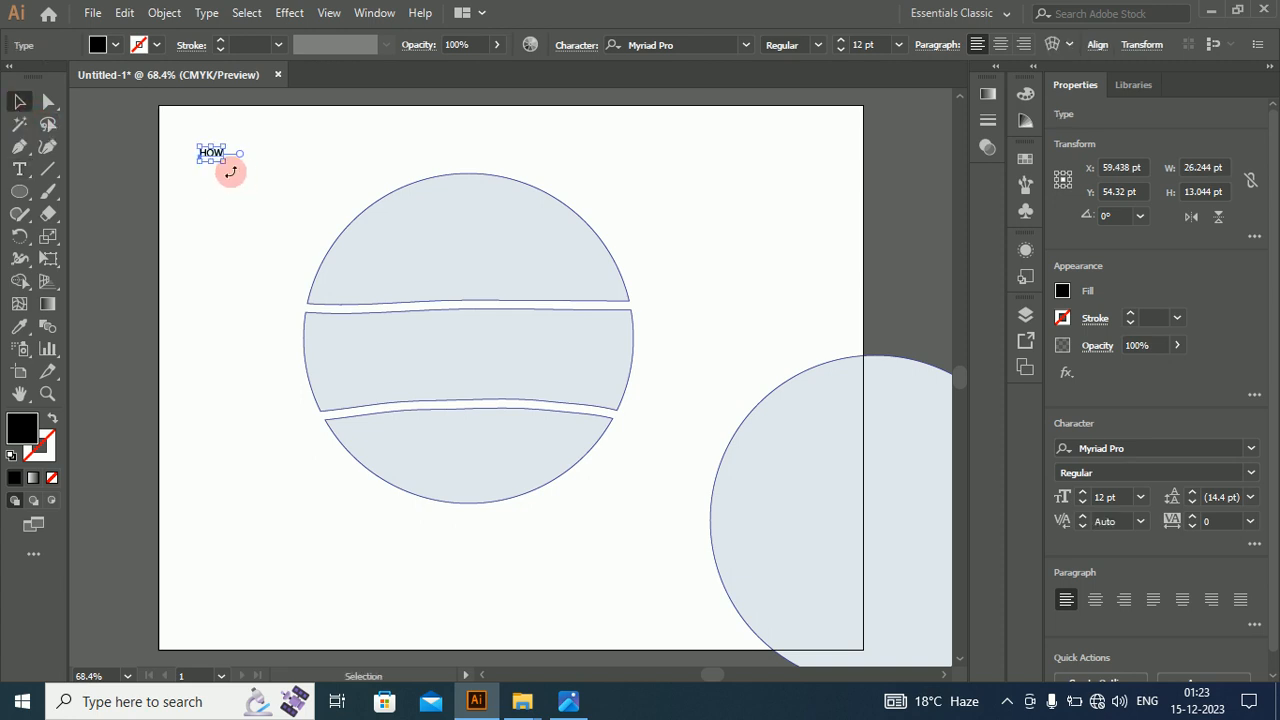
{"action": "left_click_drag", "start_coordinate": [228, 168], "coordinate": [251, 176]}
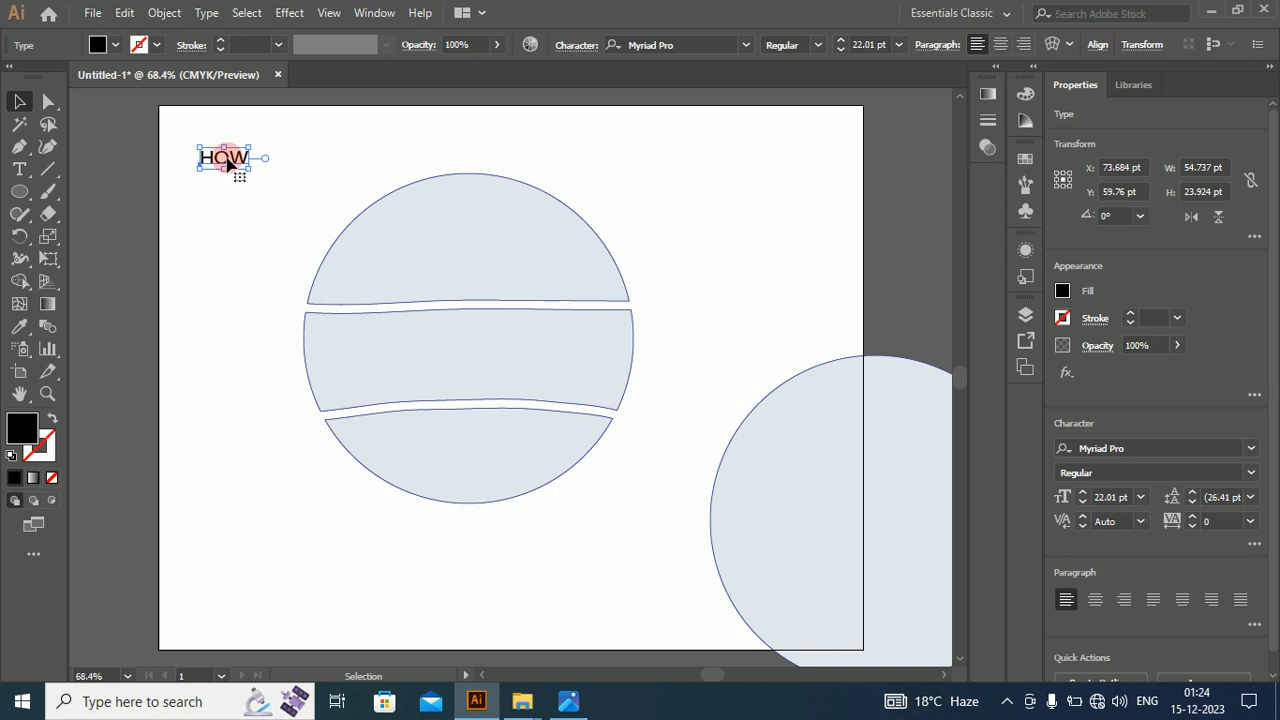
Duplicate the HOW text below the original and replace the copy's wording with YOU
{"action": "left_click_drag", "start_coordinate": [228, 163], "coordinate": [222, 245]}
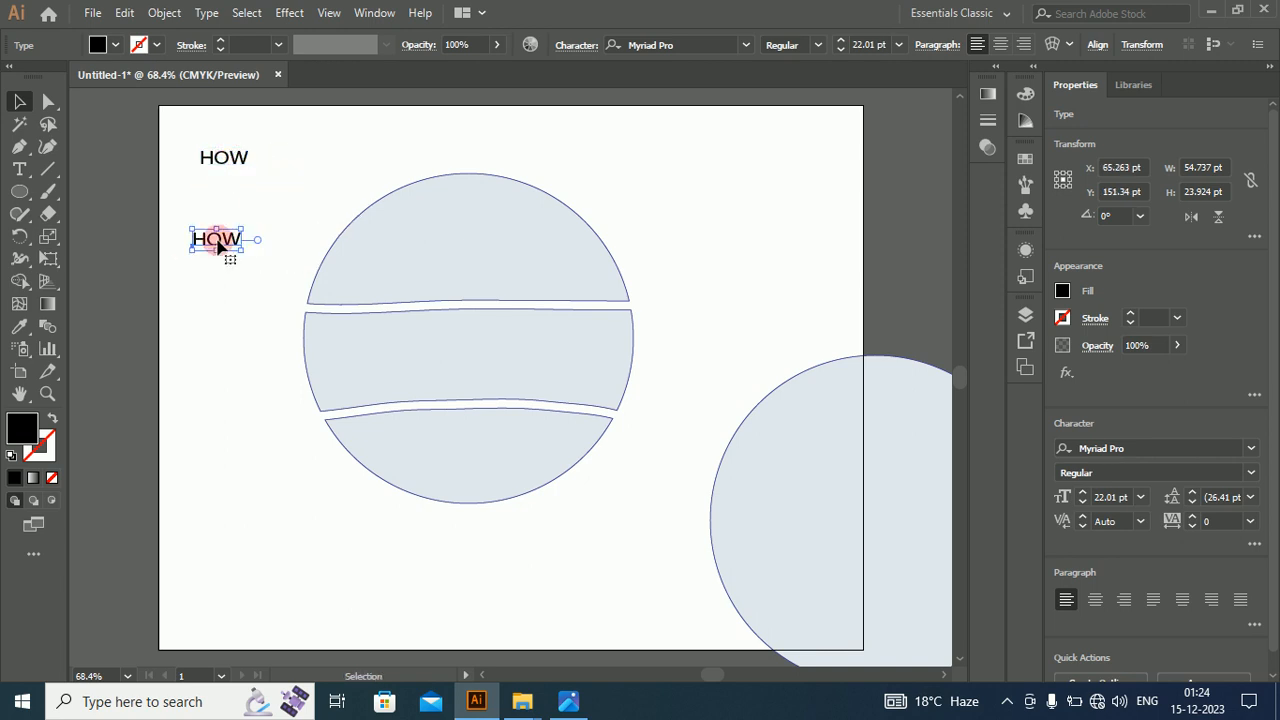
{"action": "left_click", "coordinate": [19, 169]}
{"action": "left_click", "coordinate": [212, 243]}
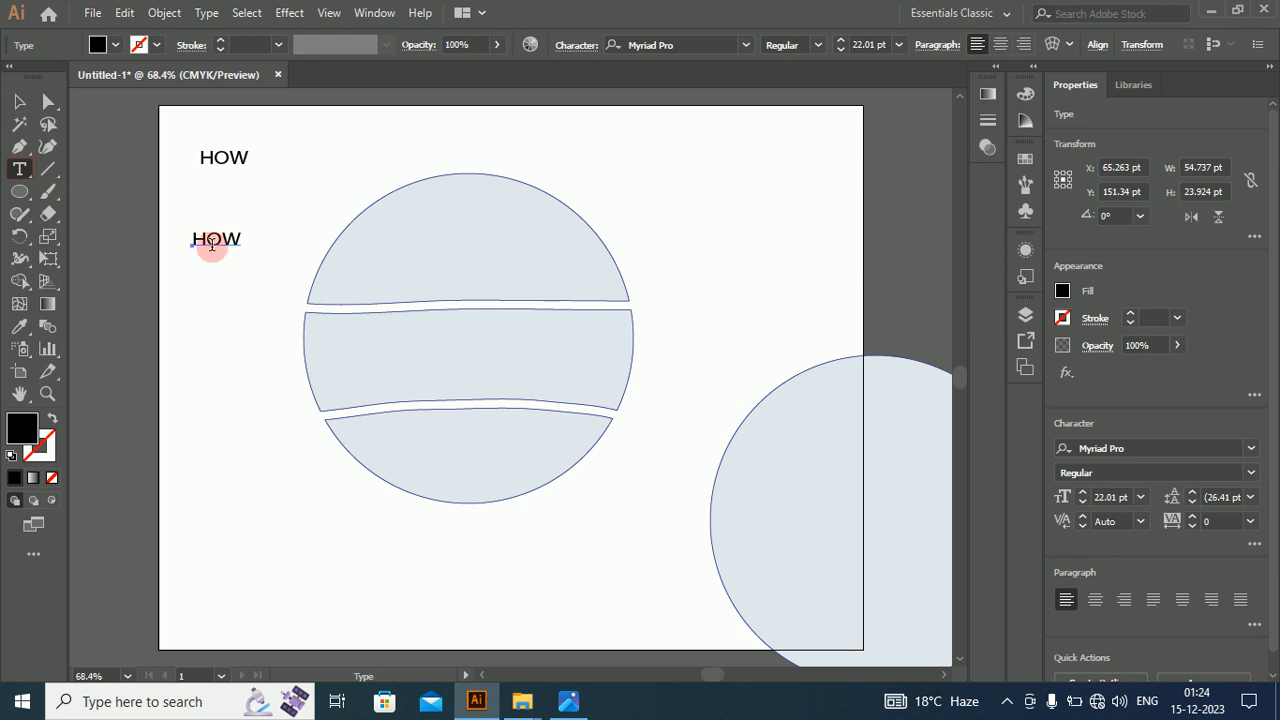
{"action": "left_click_drag", "start_coordinate": [193, 241], "coordinate": [291, 265]}
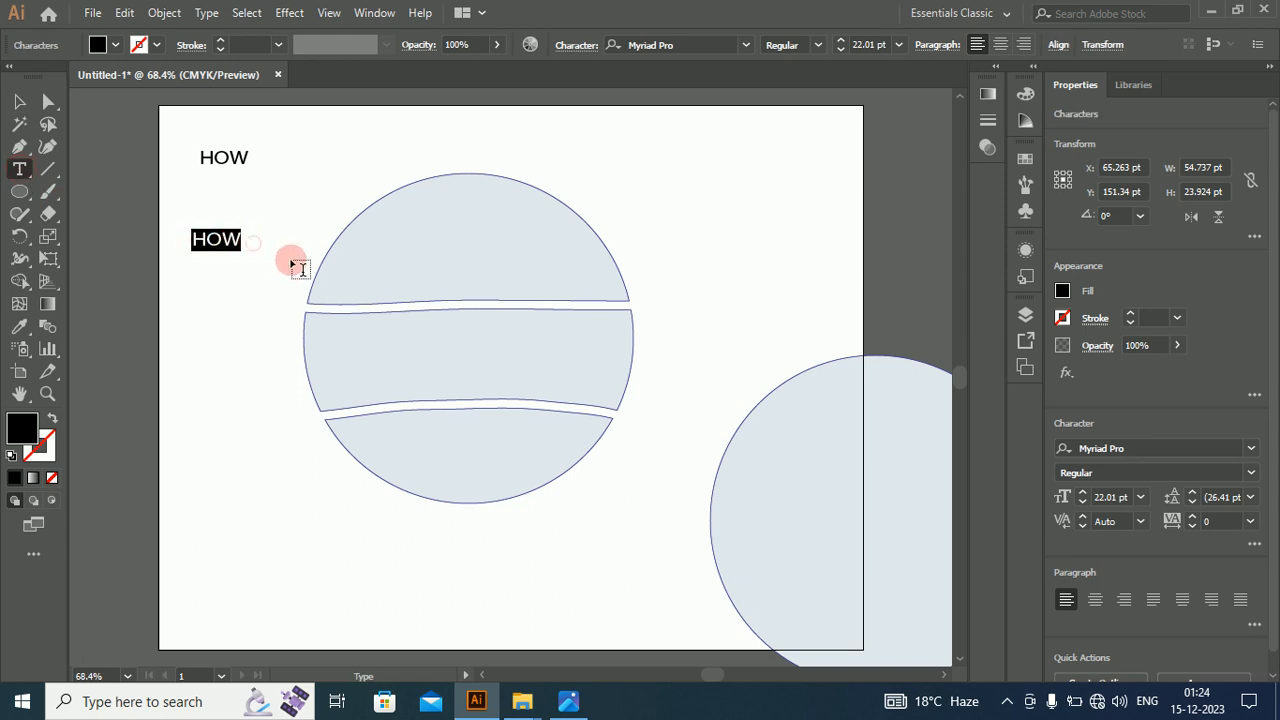
{"action": "type", "text": "YOU"}
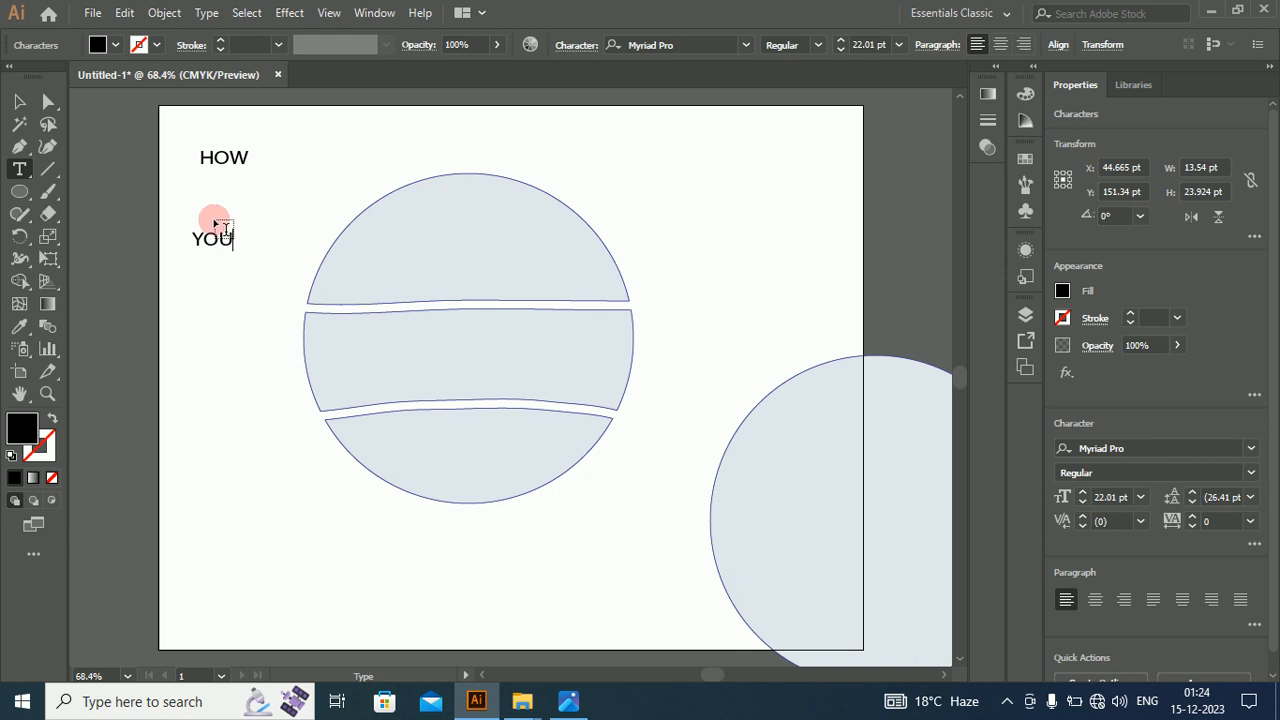
Duplicate the HOW text between HOW and YOU and replace the copy's wording with ARE
{"action": "left_click", "coordinate": [19, 101]}
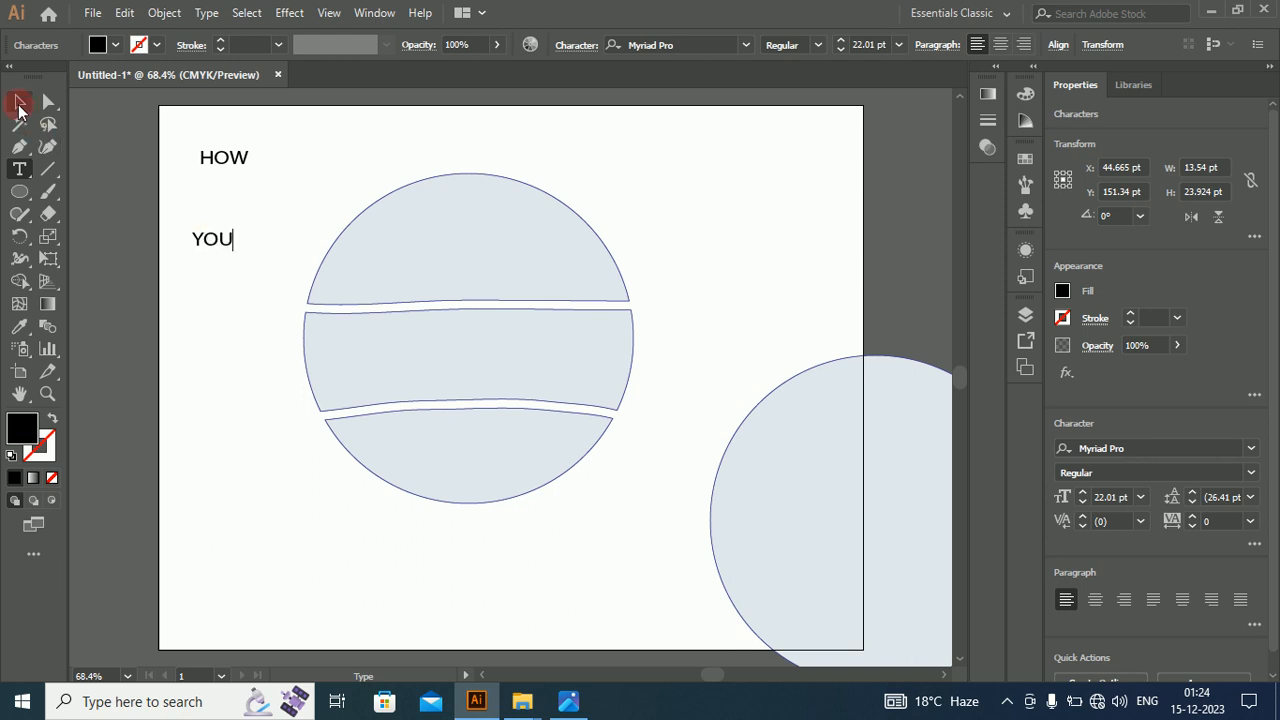
{"action": "left_click", "coordinate": [211, 163]}
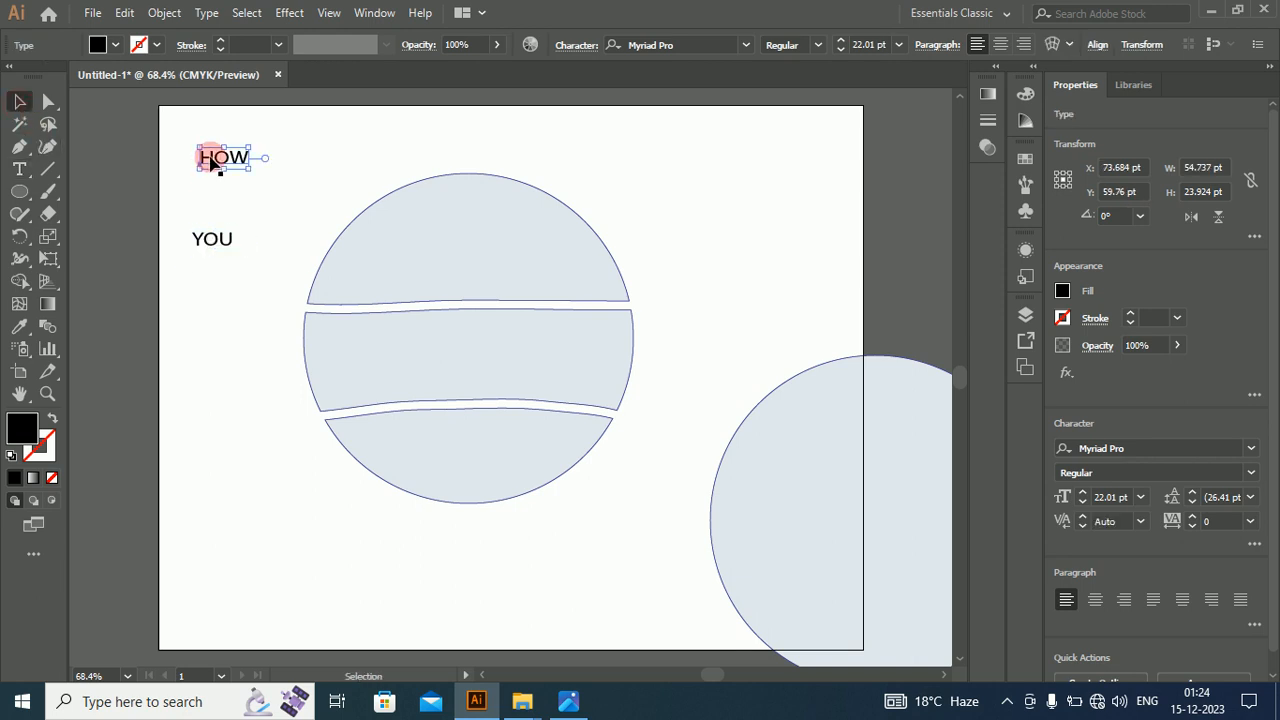
{"action": "left_click_drag", "start_coordinate": [211, 163], "coordinate": [199, 204]}
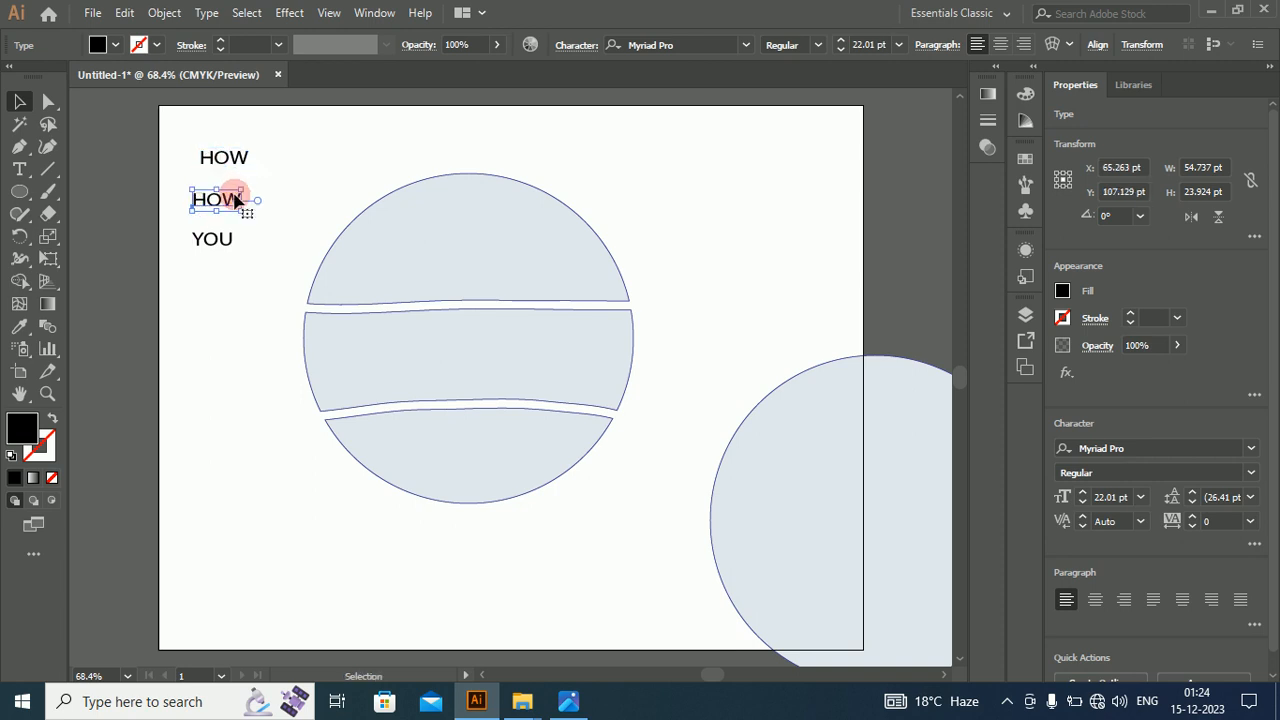
{"action": "left_click", "coordinate": [27, 170]}
{"action": "left_click", "coordinate": [192, 203]}
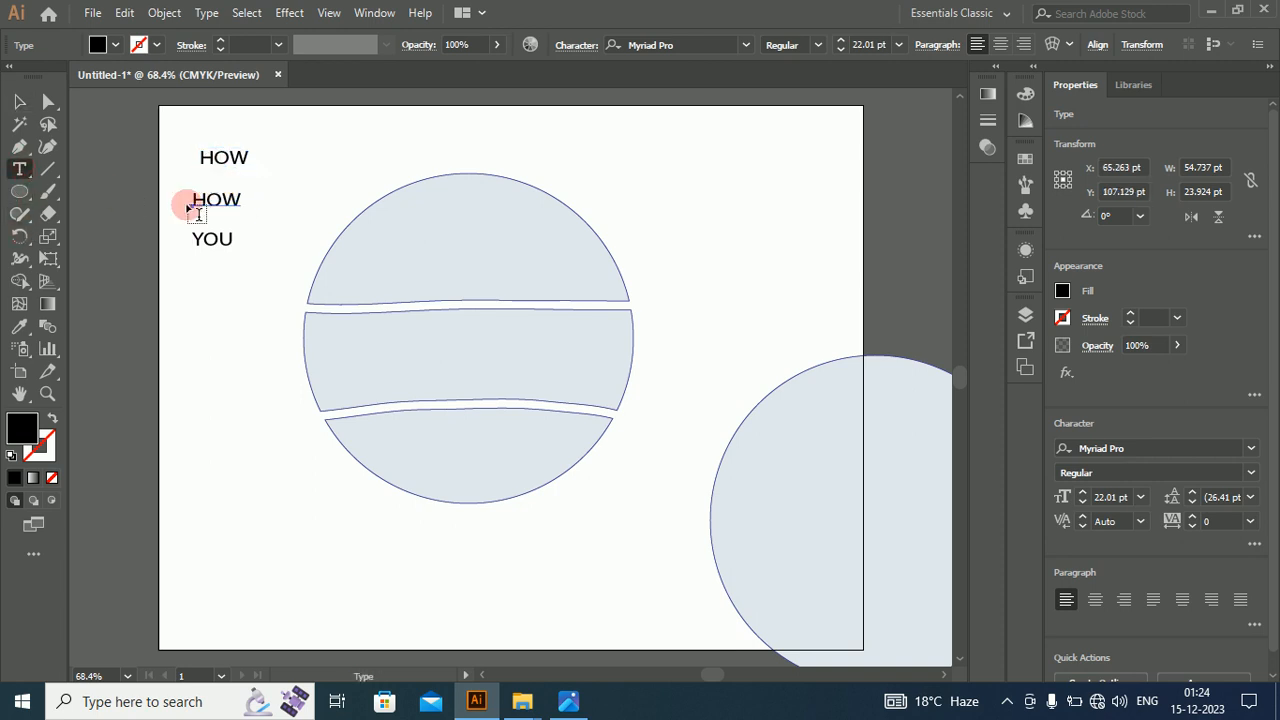
{"action": "left_click_drag", "start_coordinate": [195, 203], "coordinate": [251, 203]}
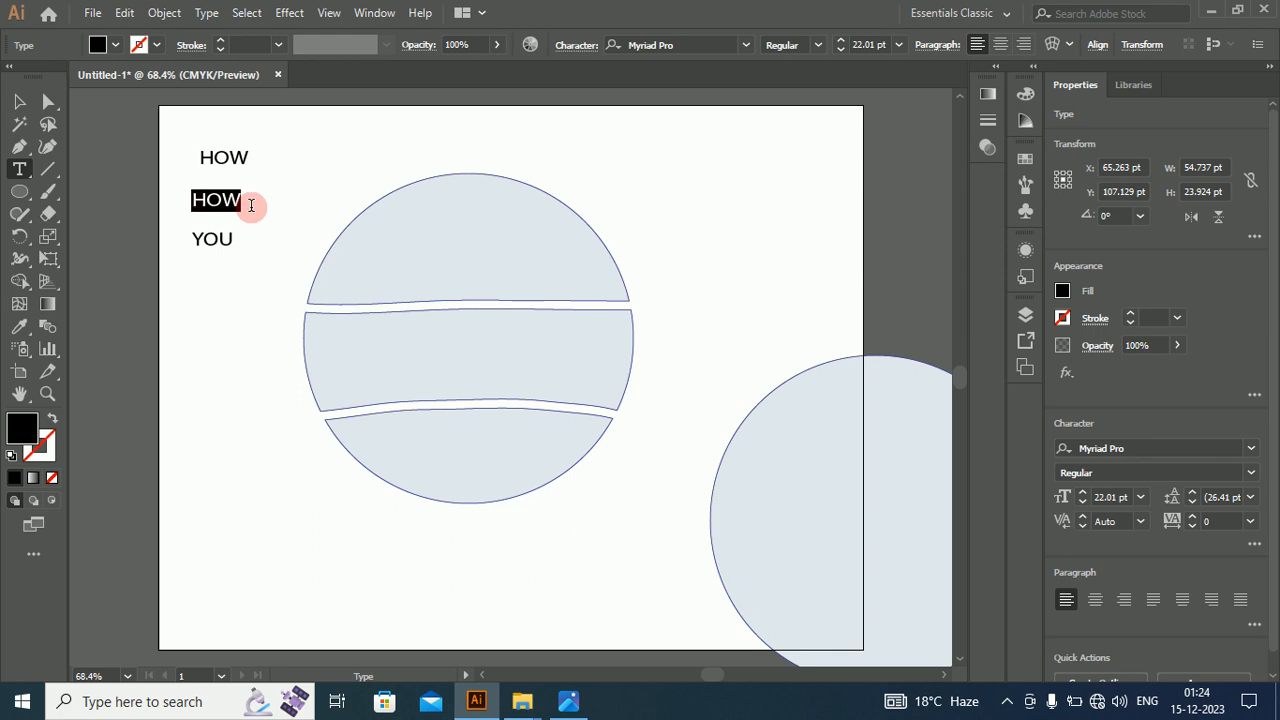
{"action": "left_click", "coordinate": [251, 206]}
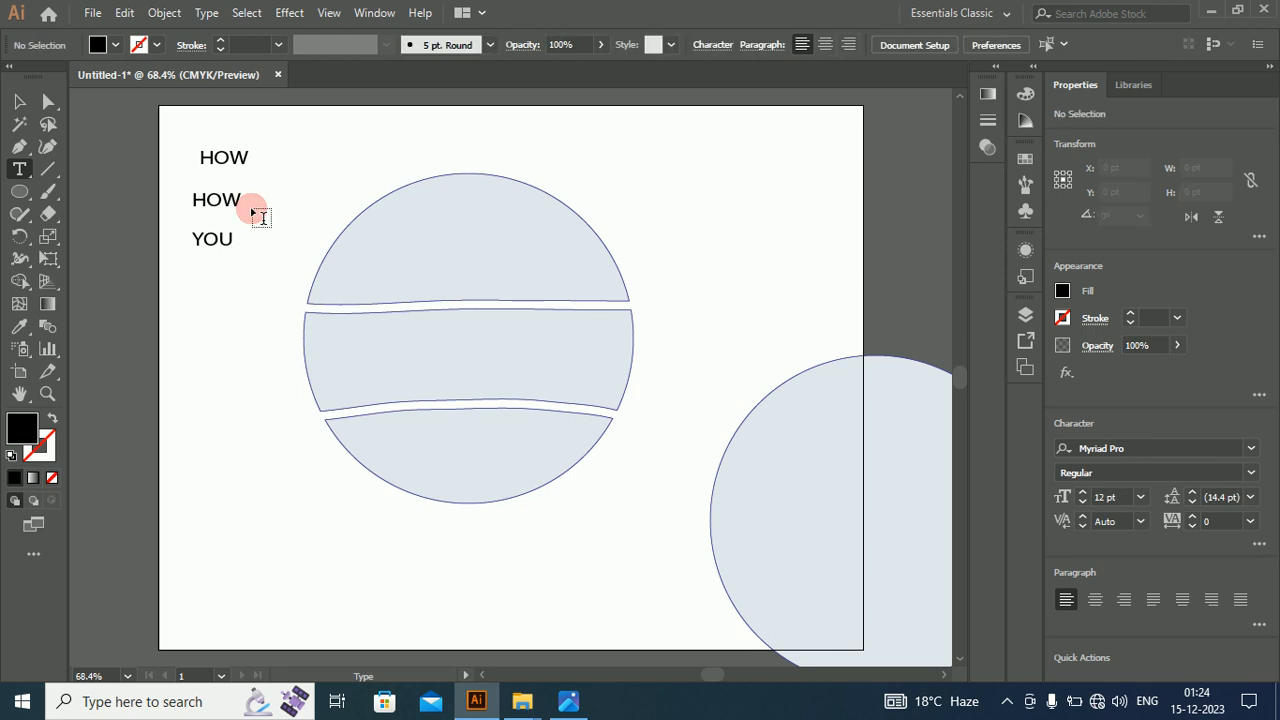
{"action": "left_click", "coordinate": [208, 201]}
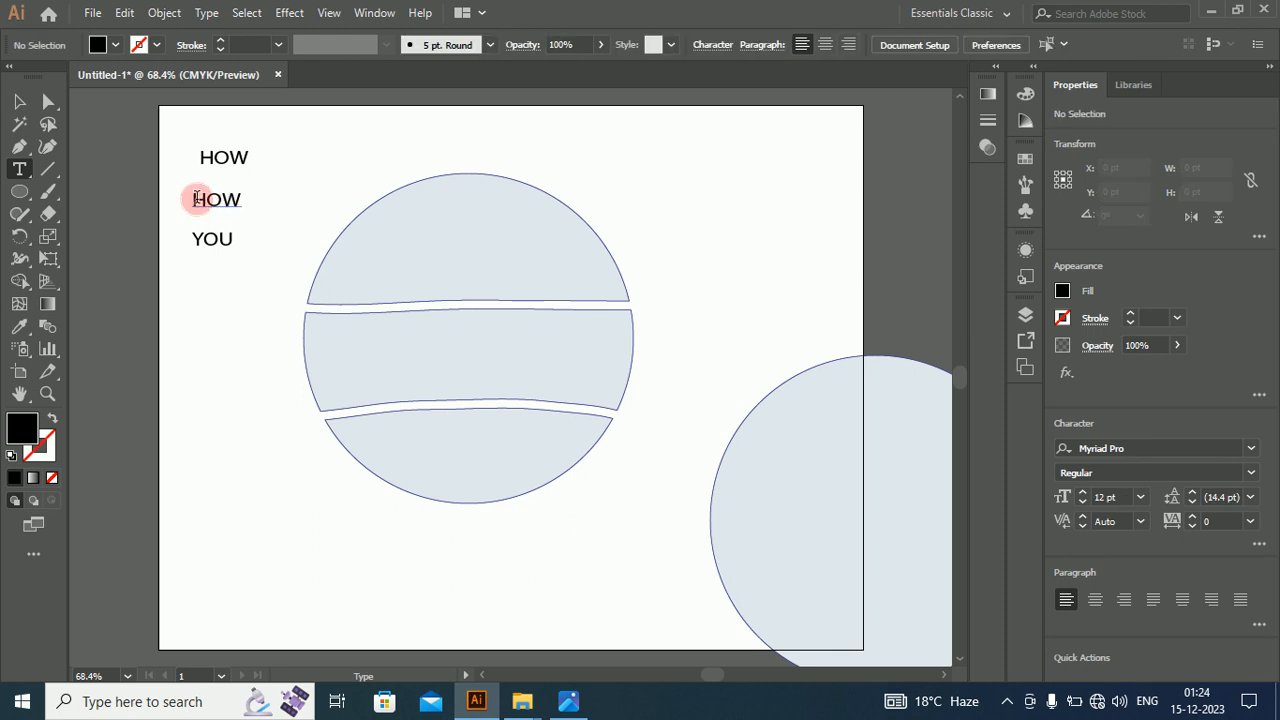
{"action": "left_click_drag", "start_coordinate": [195, 200], "coordinate": [257, 206]}
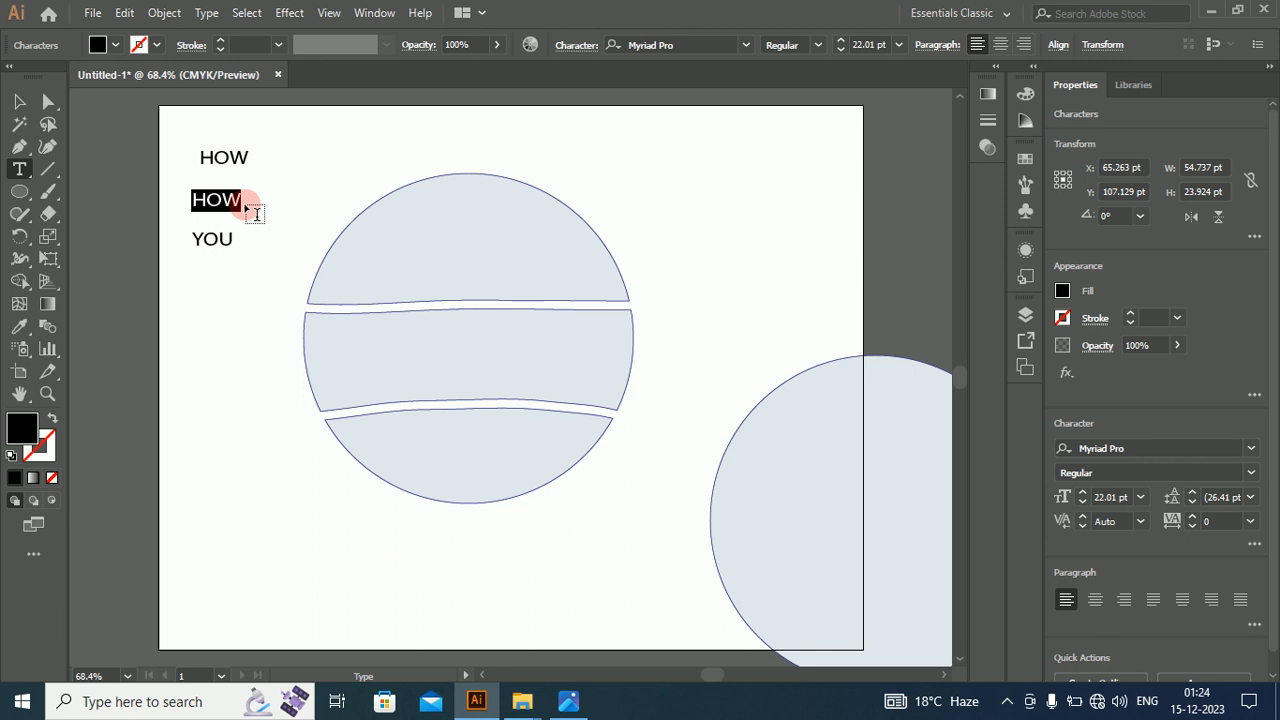
{"action": "type", "text": "ARE"}
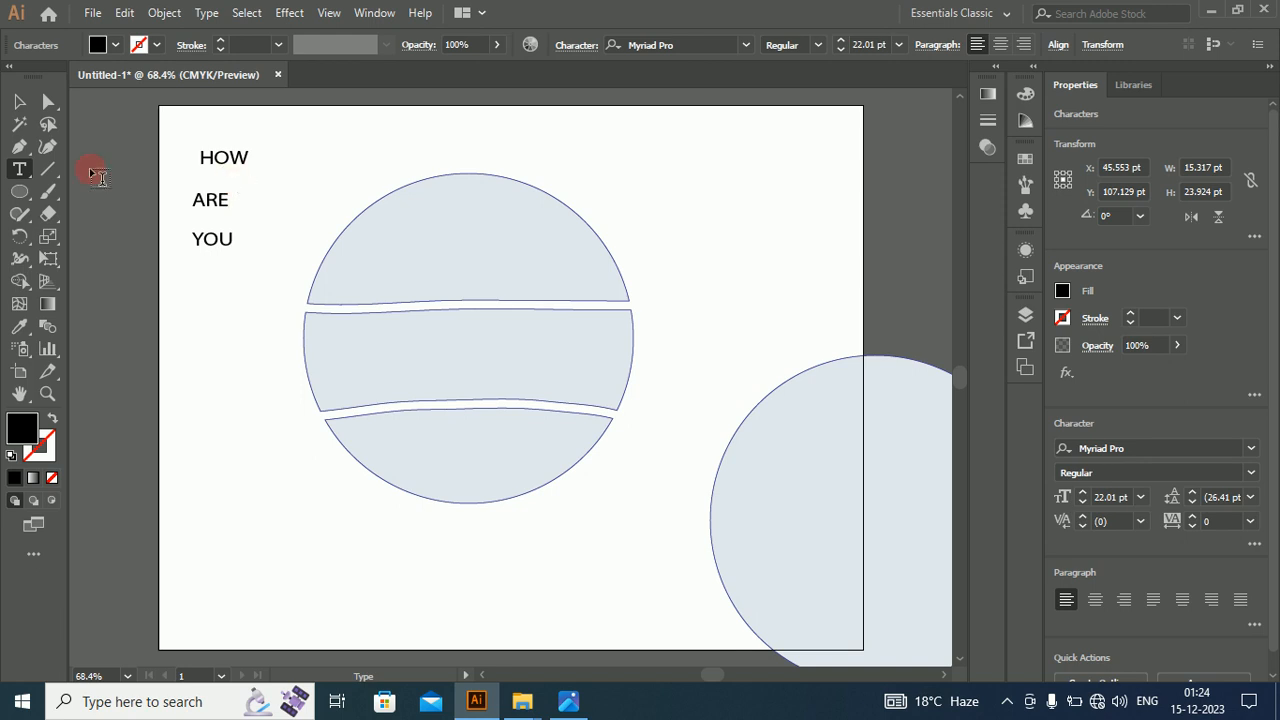
Move HOW into the cut circle's top piece, ARE into the middle piece and YOU into the bottom piece, then deselect
{"action": "left_click", "coordinate": [19, 101]}
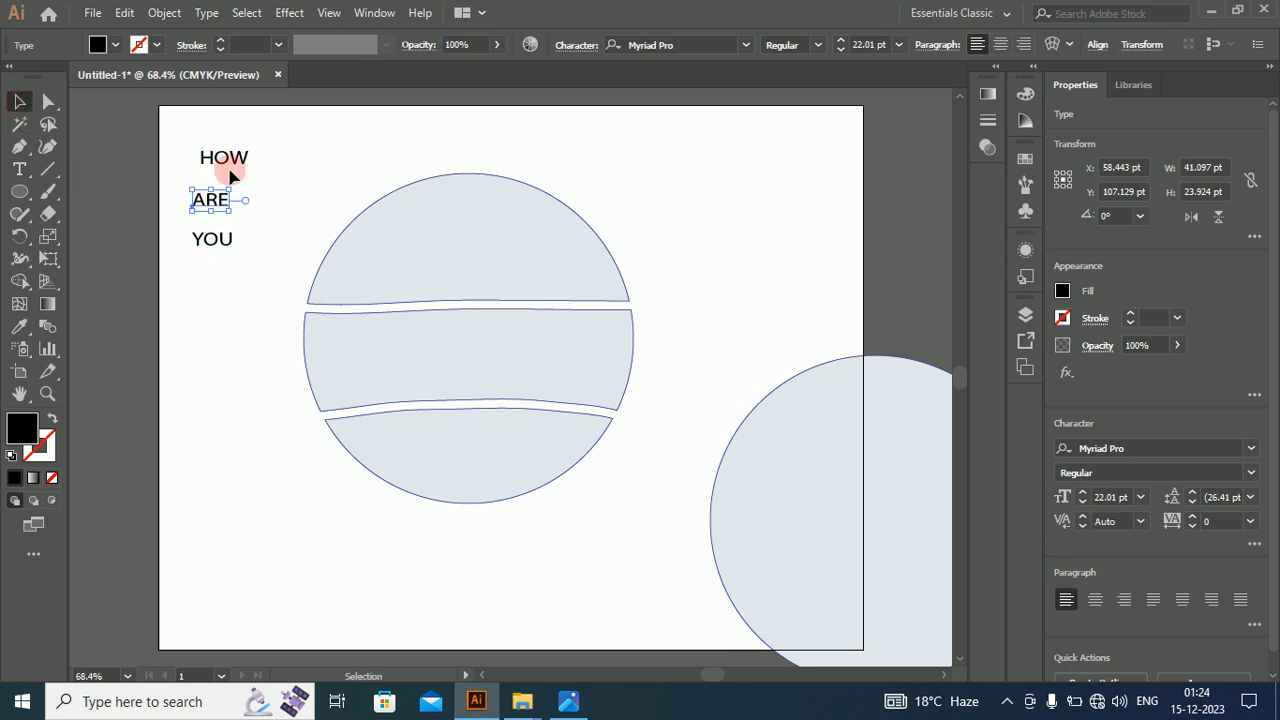
{"action": "left_click_drag", "start_coordinate": [230, 162], "coordinate": [476, 248]}
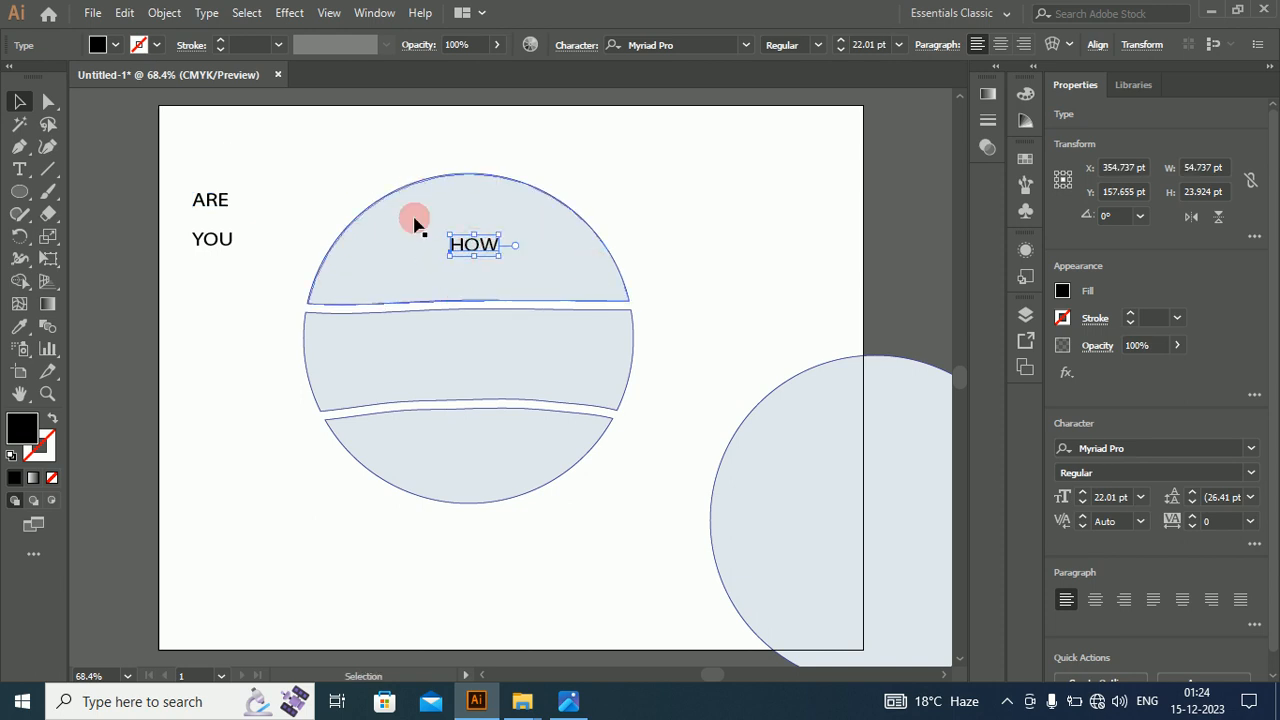
{"action": "left_click_drag", "start_coordinate": [212, 203], "coordinate": [510, 362]}
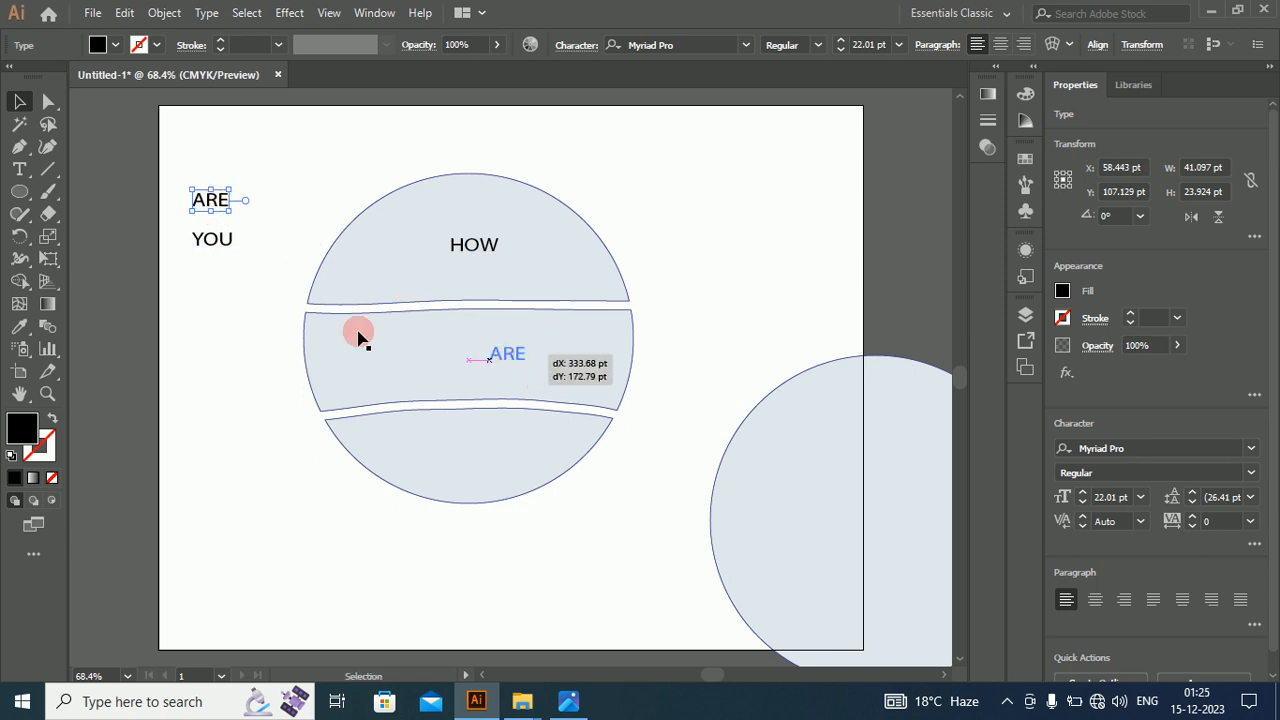
{"action": "left_click_drag", "start_coordinate": [220, 246], "coordinate": [446, 452]}
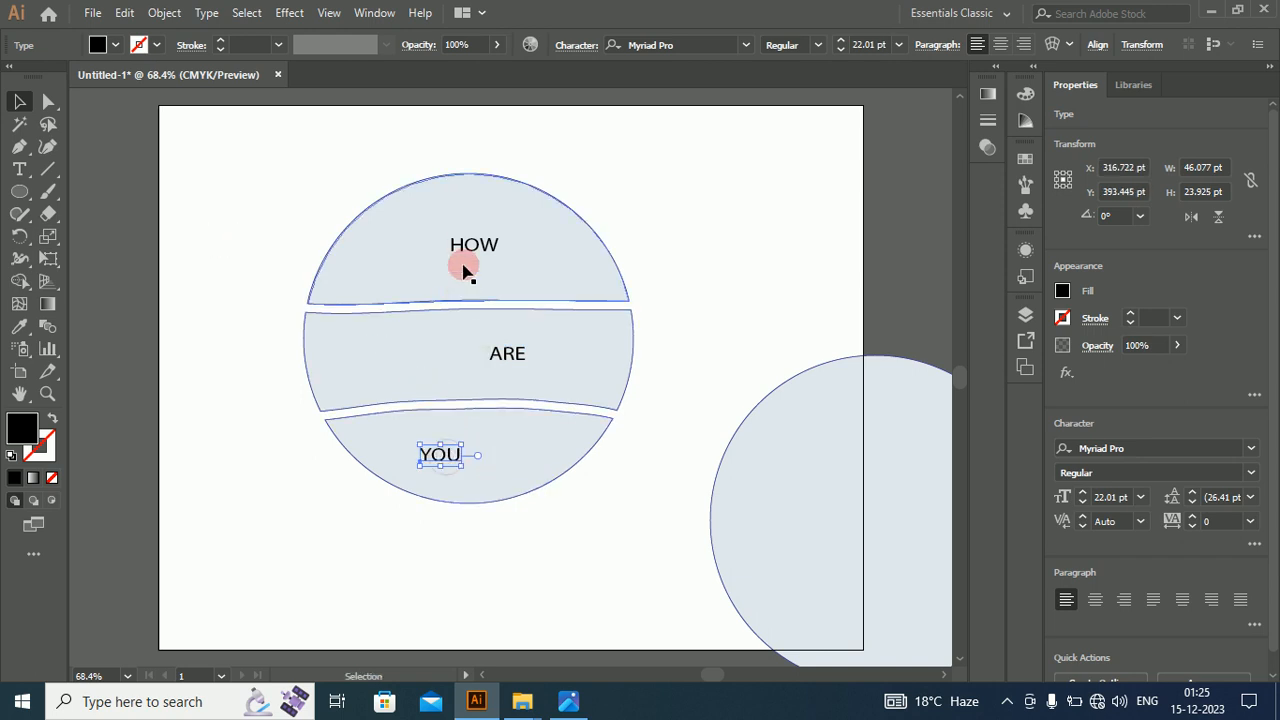
{"action": "left_click_drag", "start_coordinate": [466, 250], "coordinate": [443, 247]}
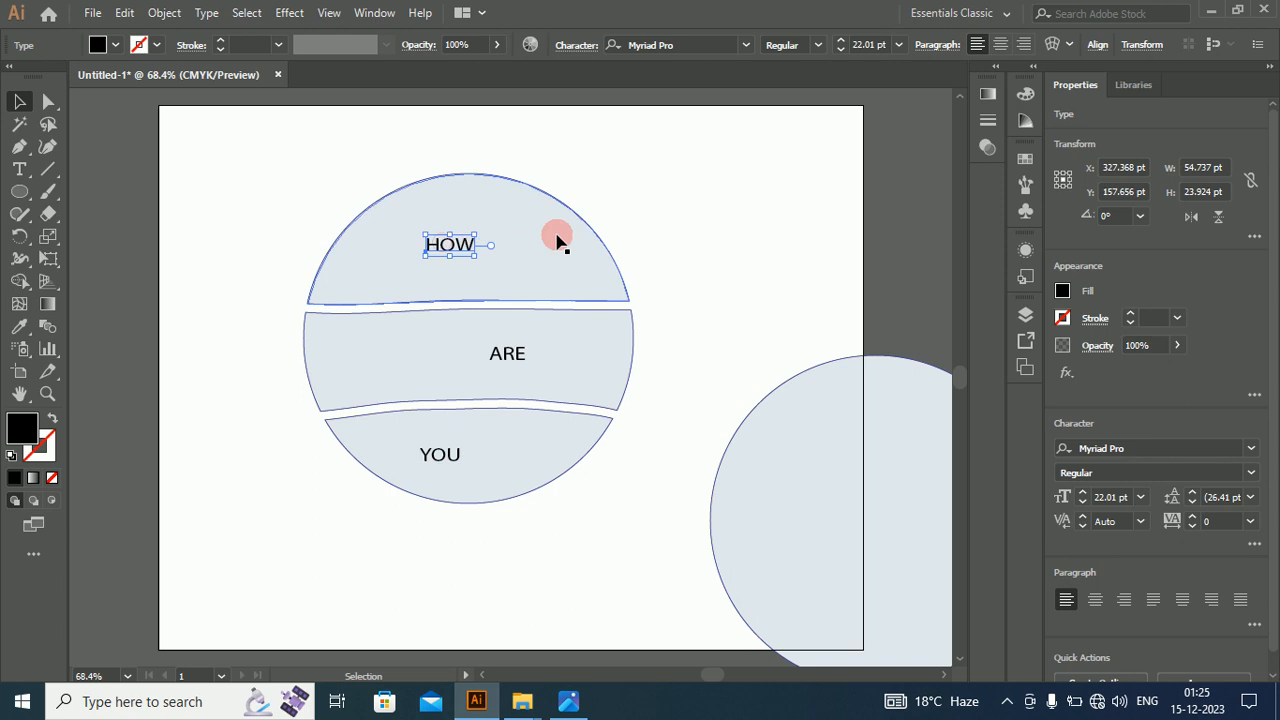
{"action": "left_click", "coordinate": [648, 278]}
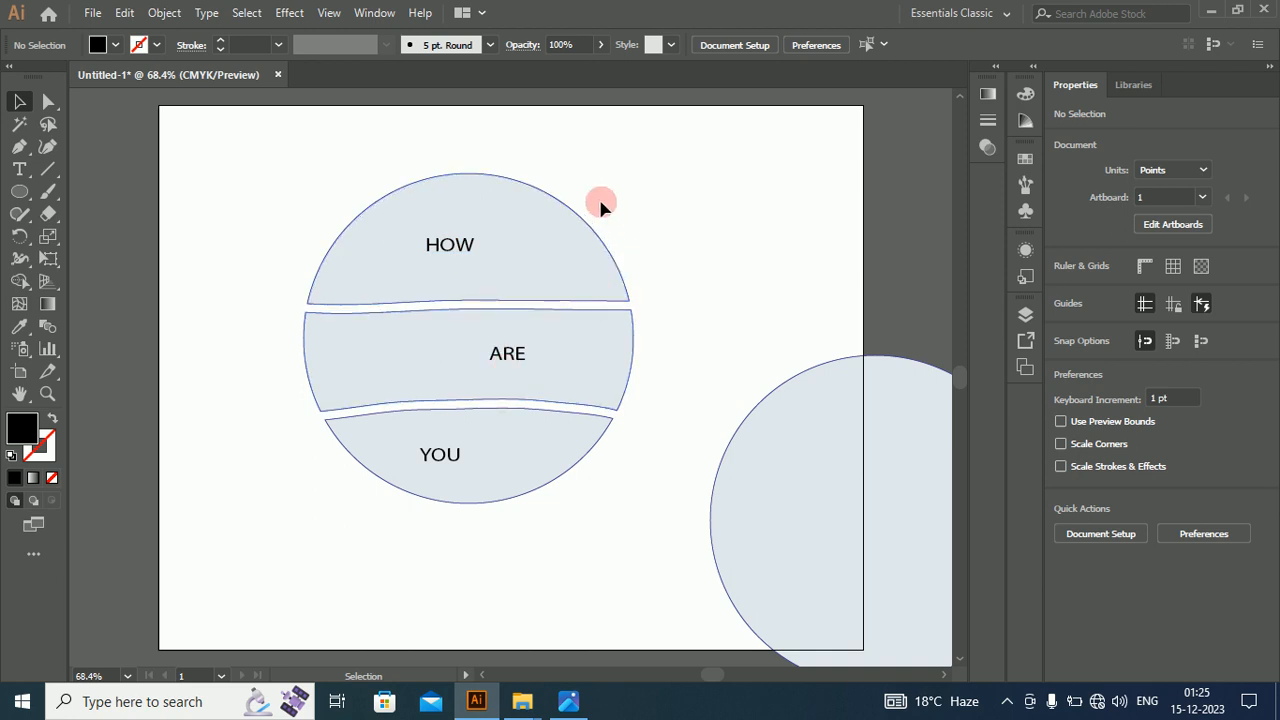
{"action": "left_click_drag", "start_coordinate": [600, 203], "coordinate": [667, 432]}
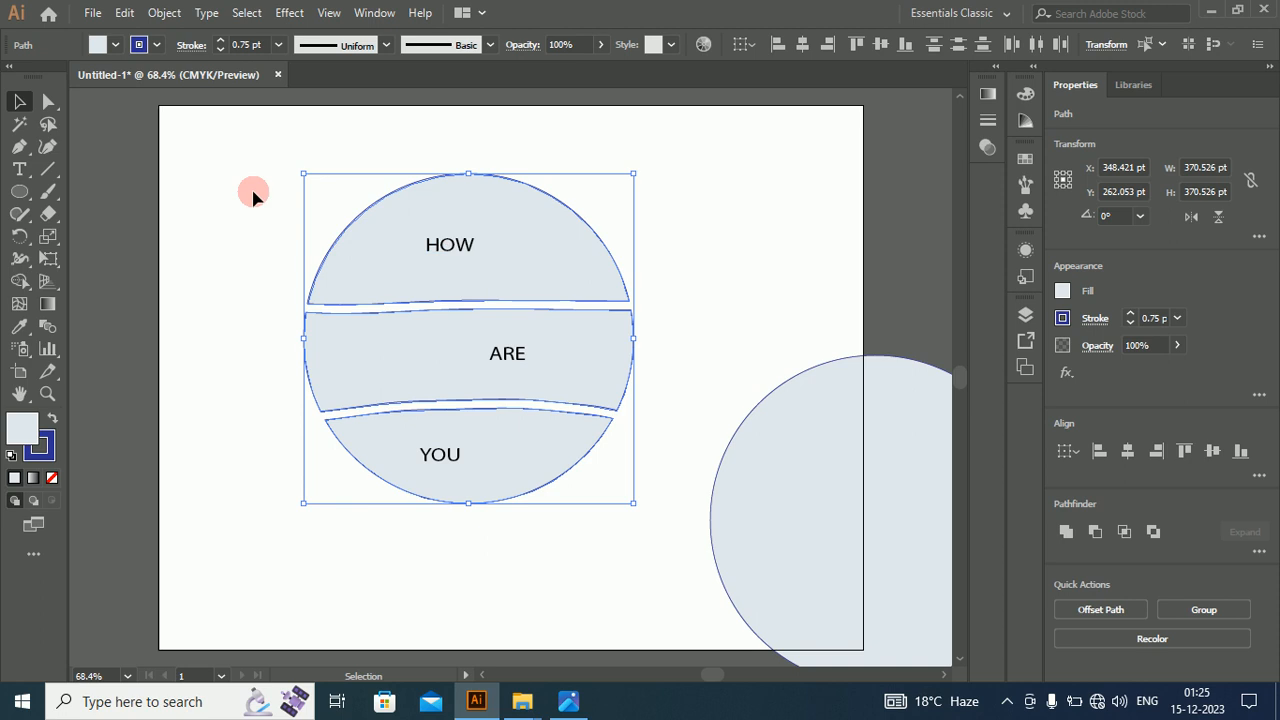
{"action": "left_click", "coordinate": [284, 166]}
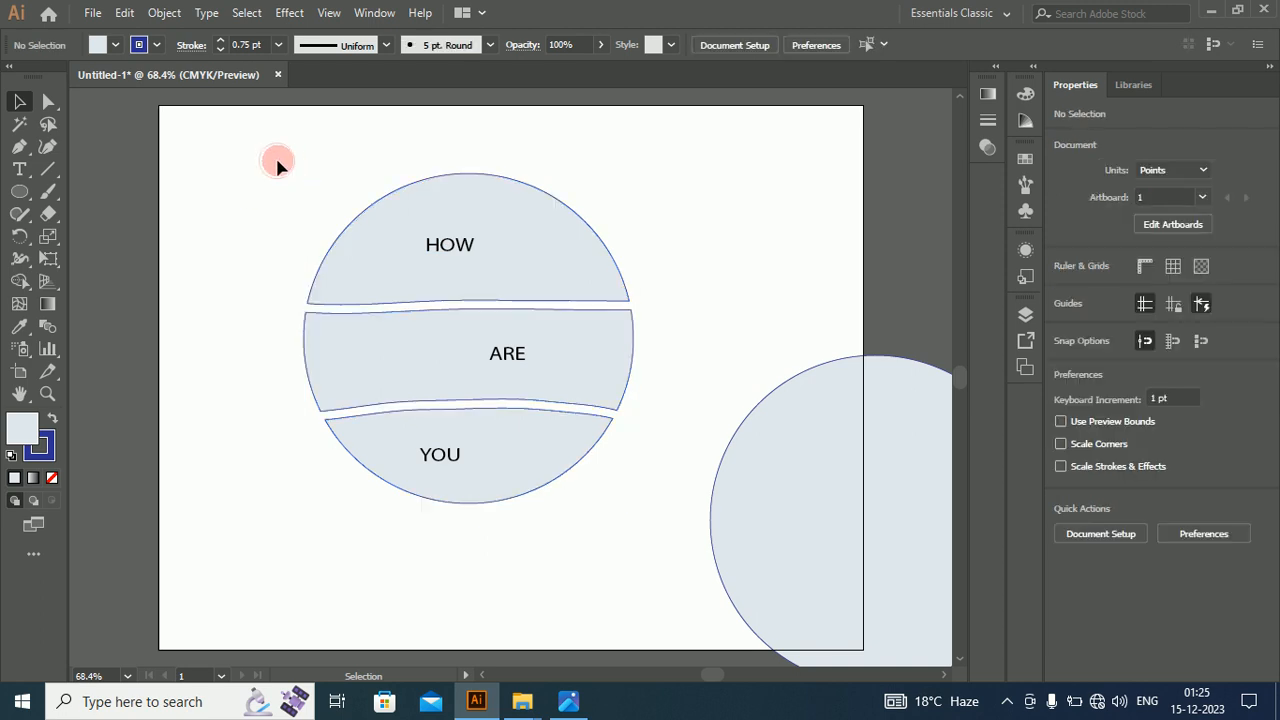
{"action": "left_click_drag", "start_coordinate": [277, 161], "coordinate": [663, 299]}
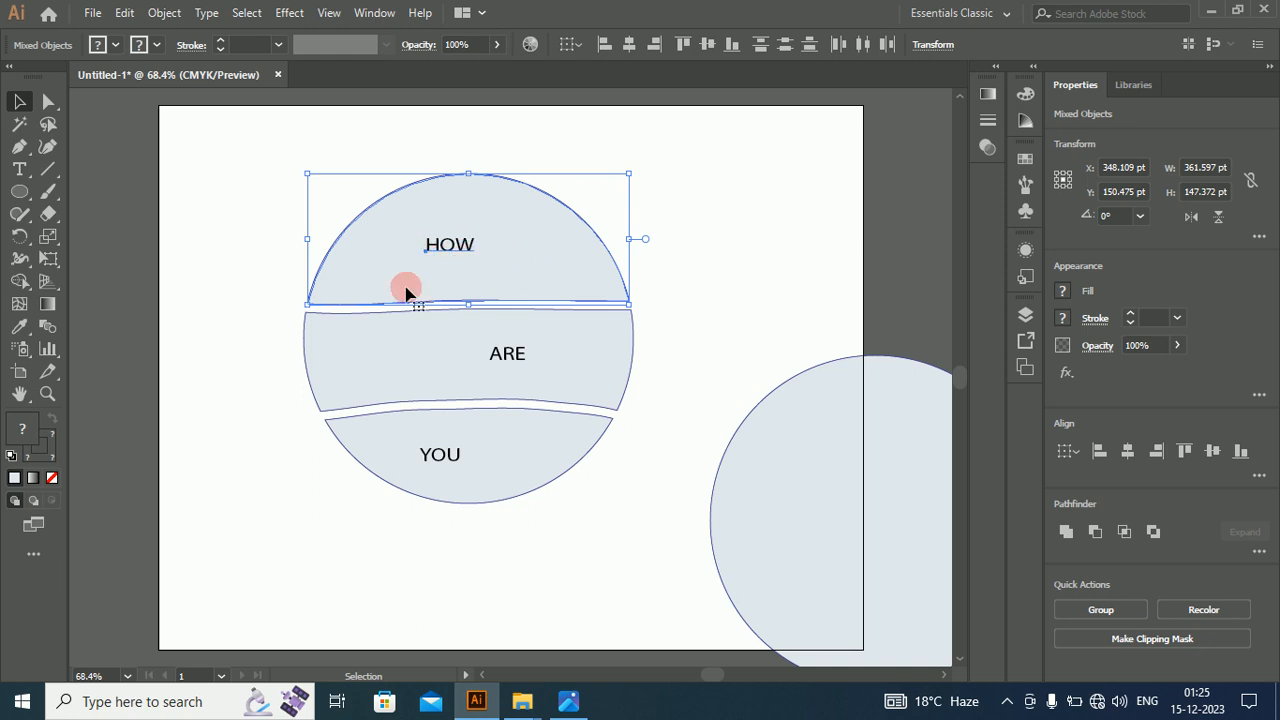
{"action": "left_click", "coordinate": [708, 264]}
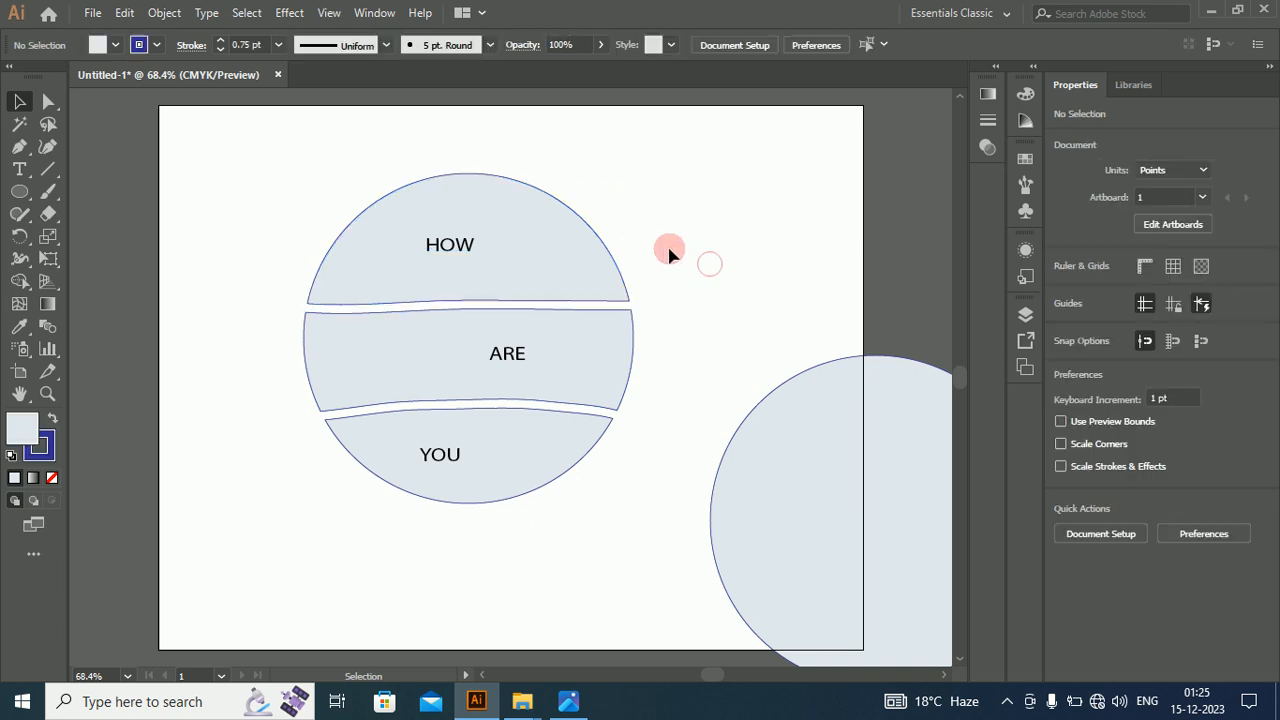
Select the three pieces of the cut circle without the words, bring them to the front and deselect them
{"action": "left_click_drag", "start_coordinate": [612, 268], "coordinate": [648, 406]}
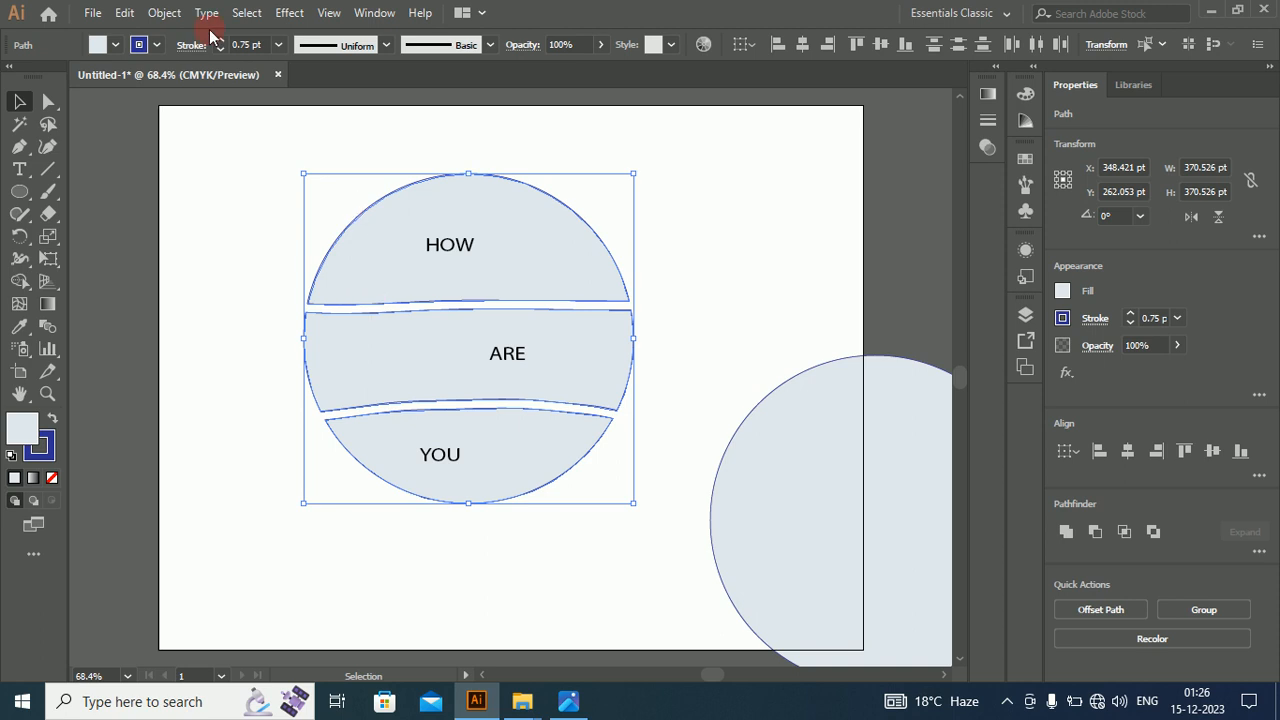
{"action": "left_click", "coordinate": [164, 13]}
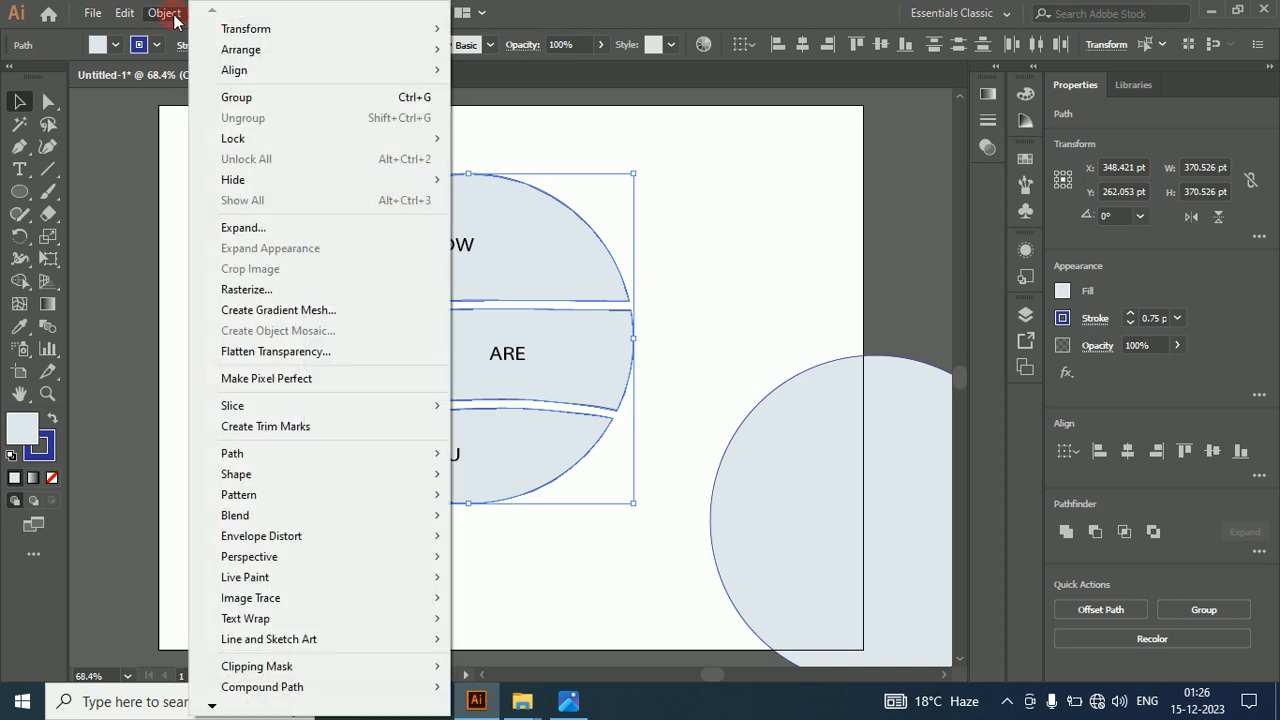
{"action": "mouse_move", "coordinate": [220, 52]}
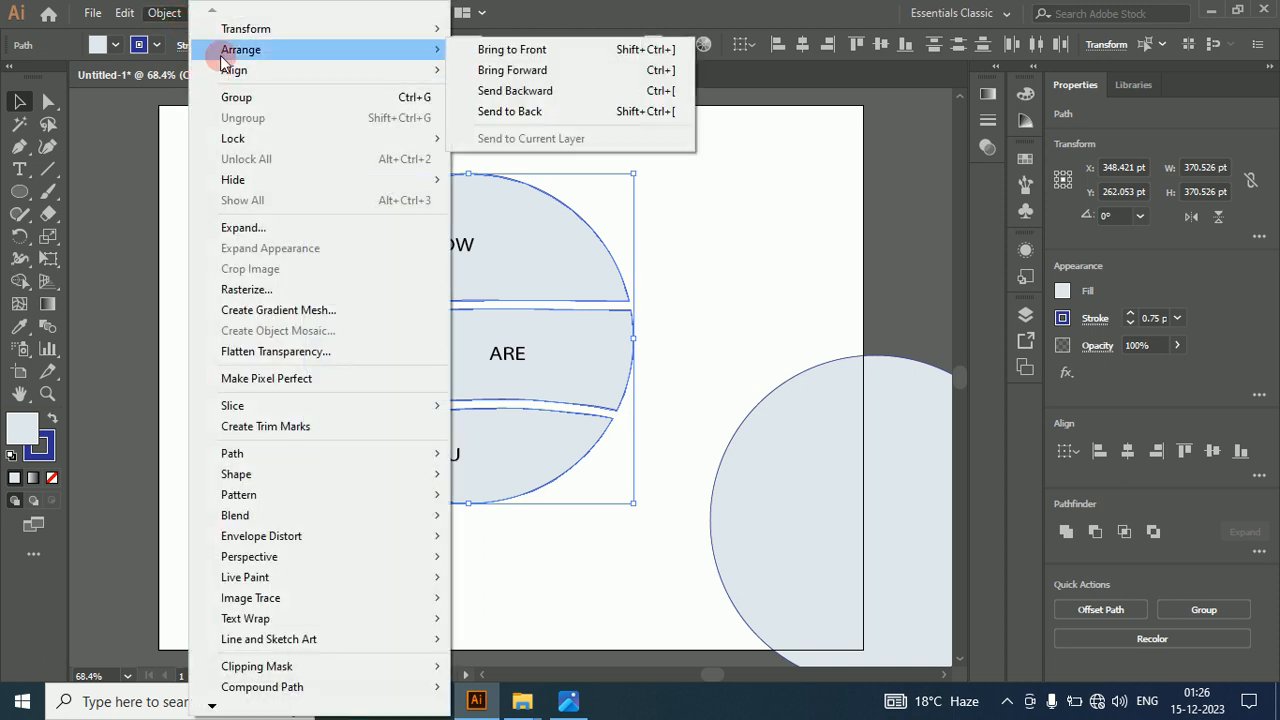
{"action": "left_click", "coordinate": [500, 52]}
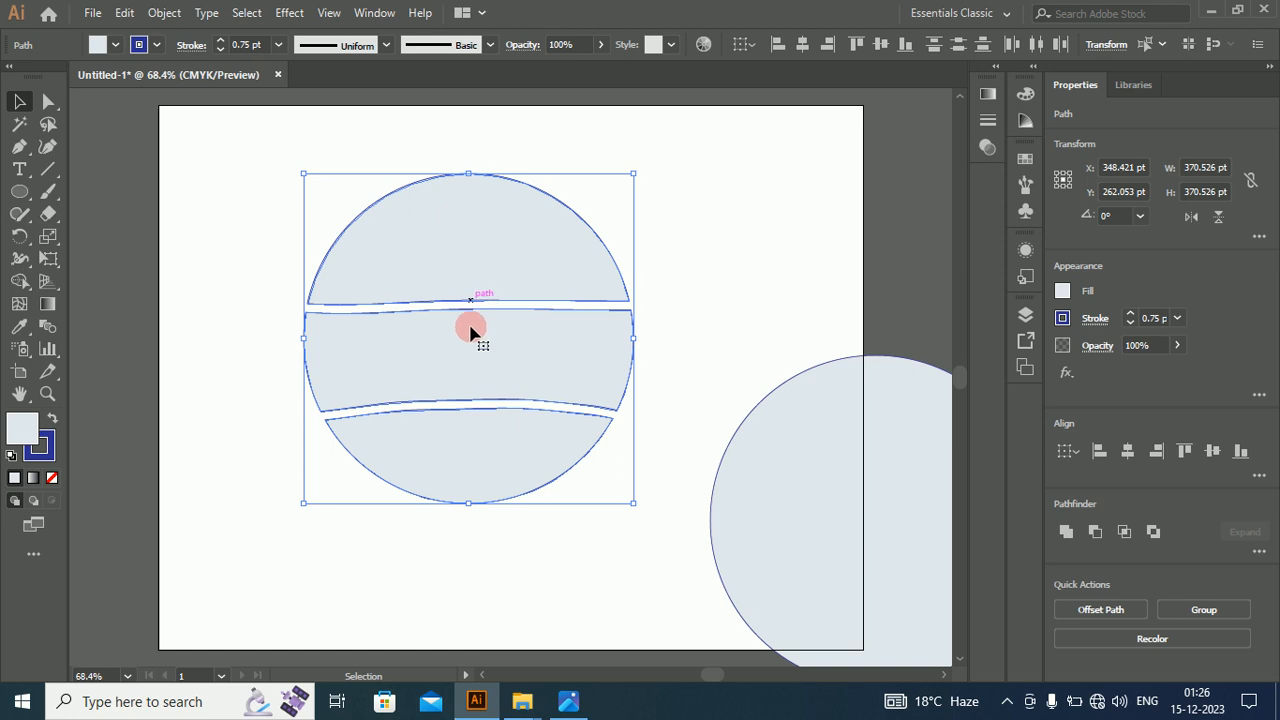
{"action": "left_click", "coordinate": [222, 207]}
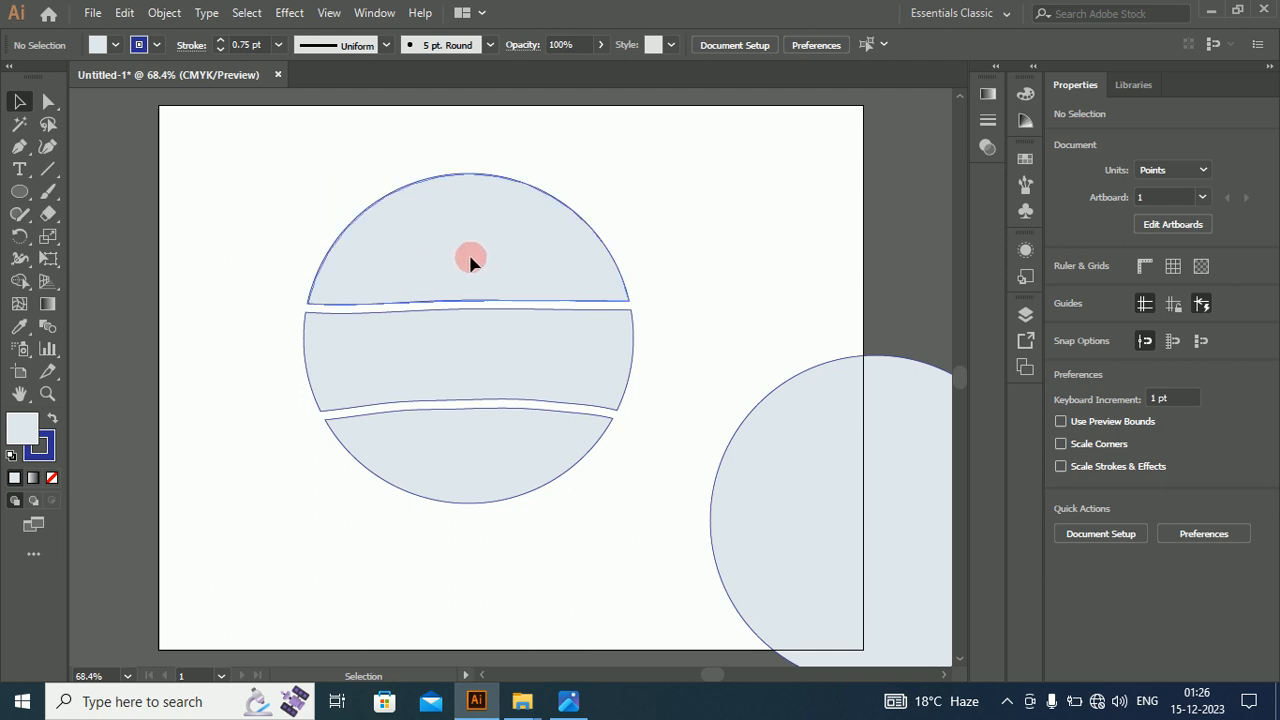
Warp the word HOW to the circle's top piece using Envelope Distort with the top object, then deselect it
{"action": "left_click_drag", "start_coordinate": [351, 146], "coordinate": [650, 254]}
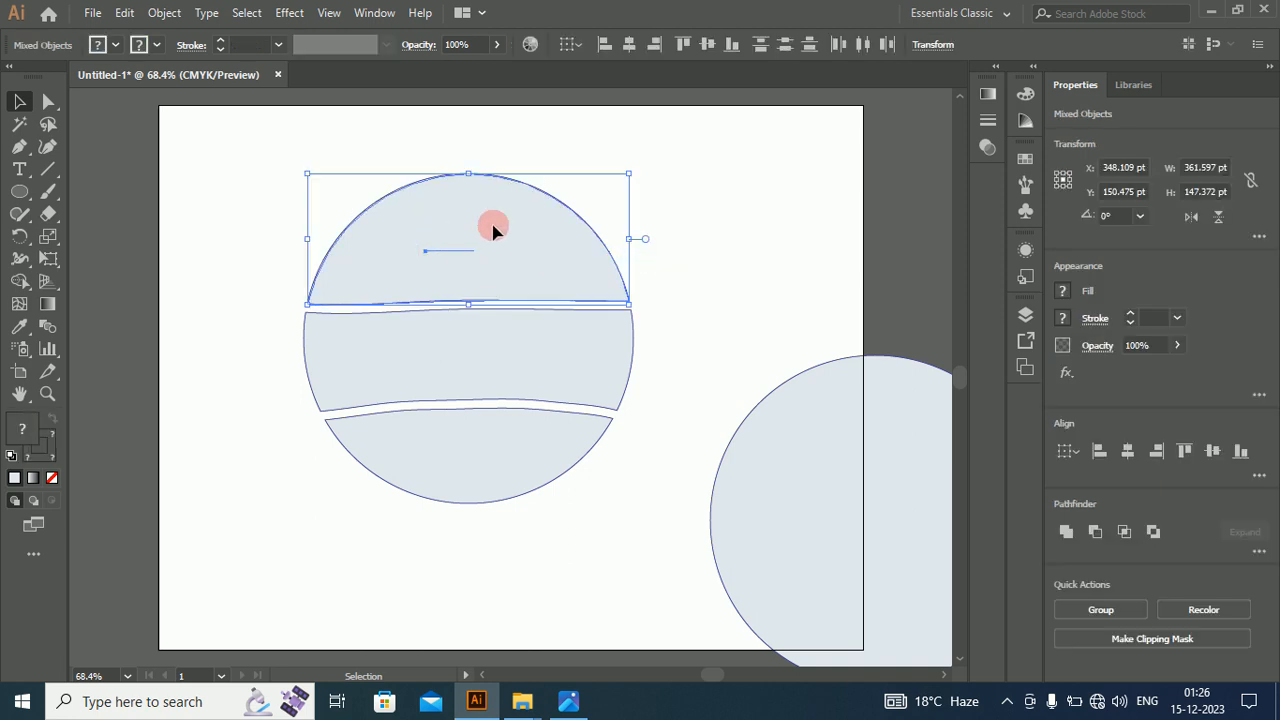
{"action": "left_click", "coordinate": [165, 13]}
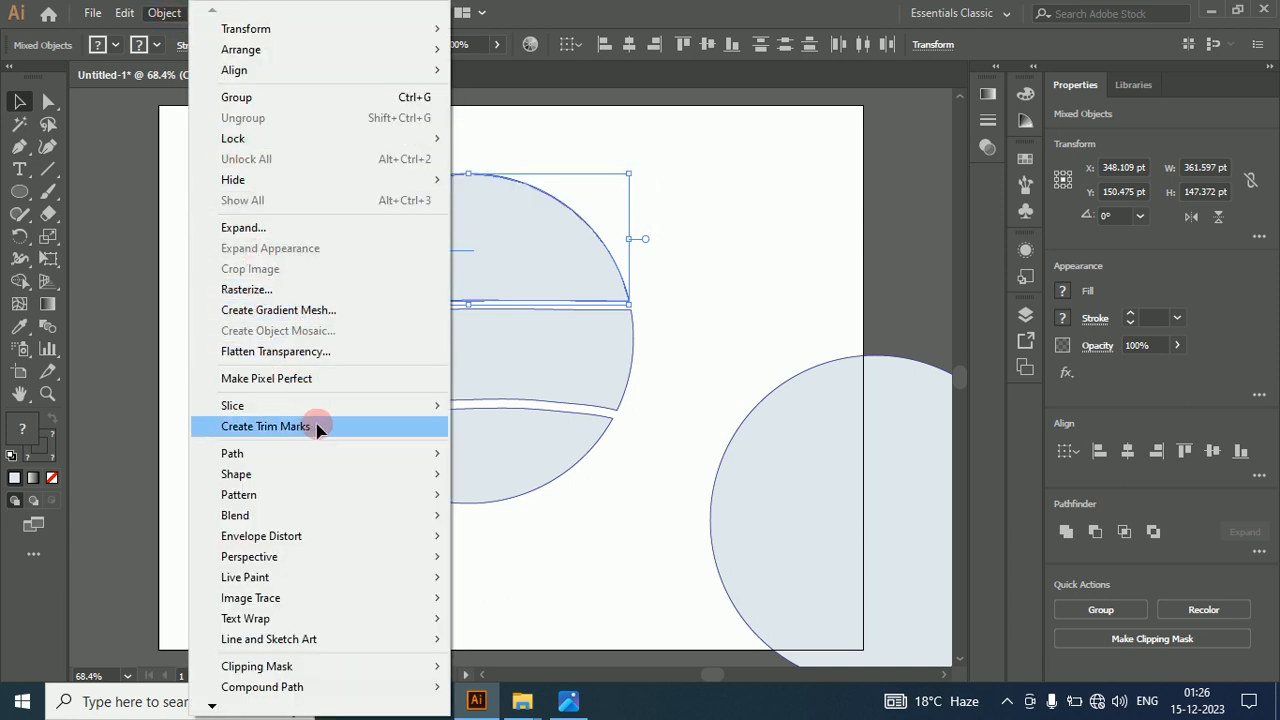
{"action": "mouse_move", "coordinate": [313, 536]}
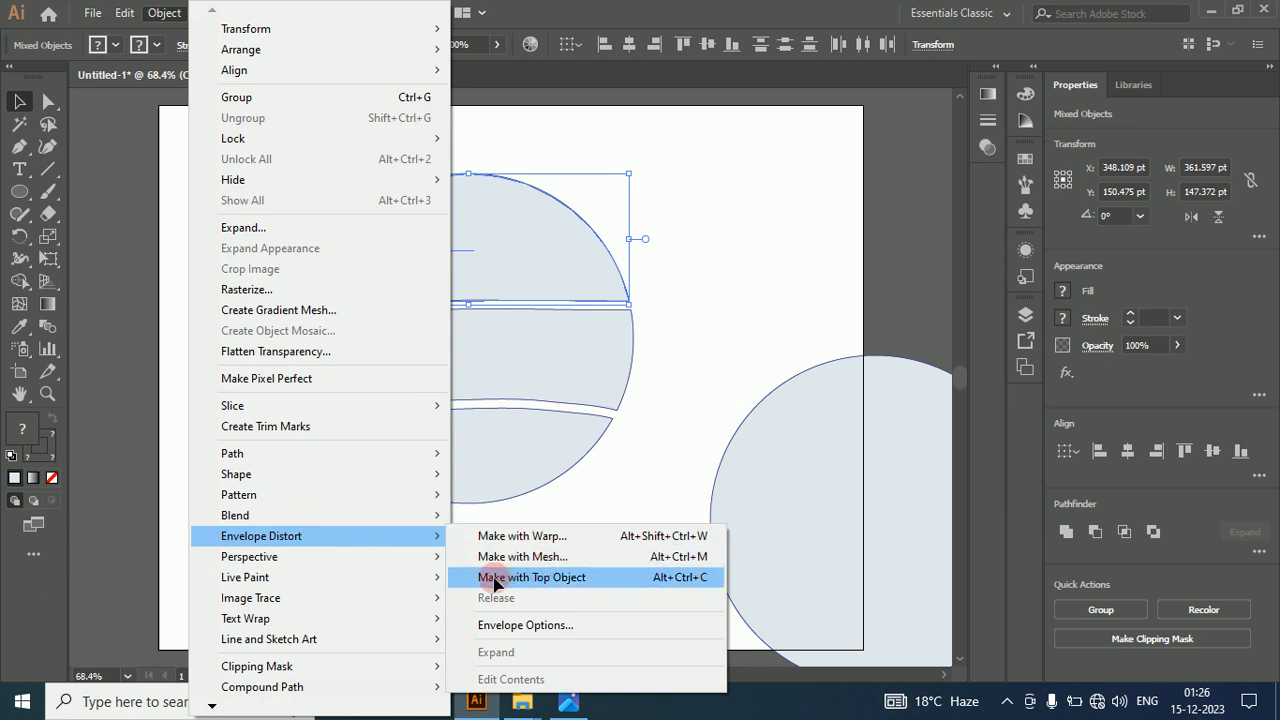
{"action": "left_click", "coordinate": [583, 580]}
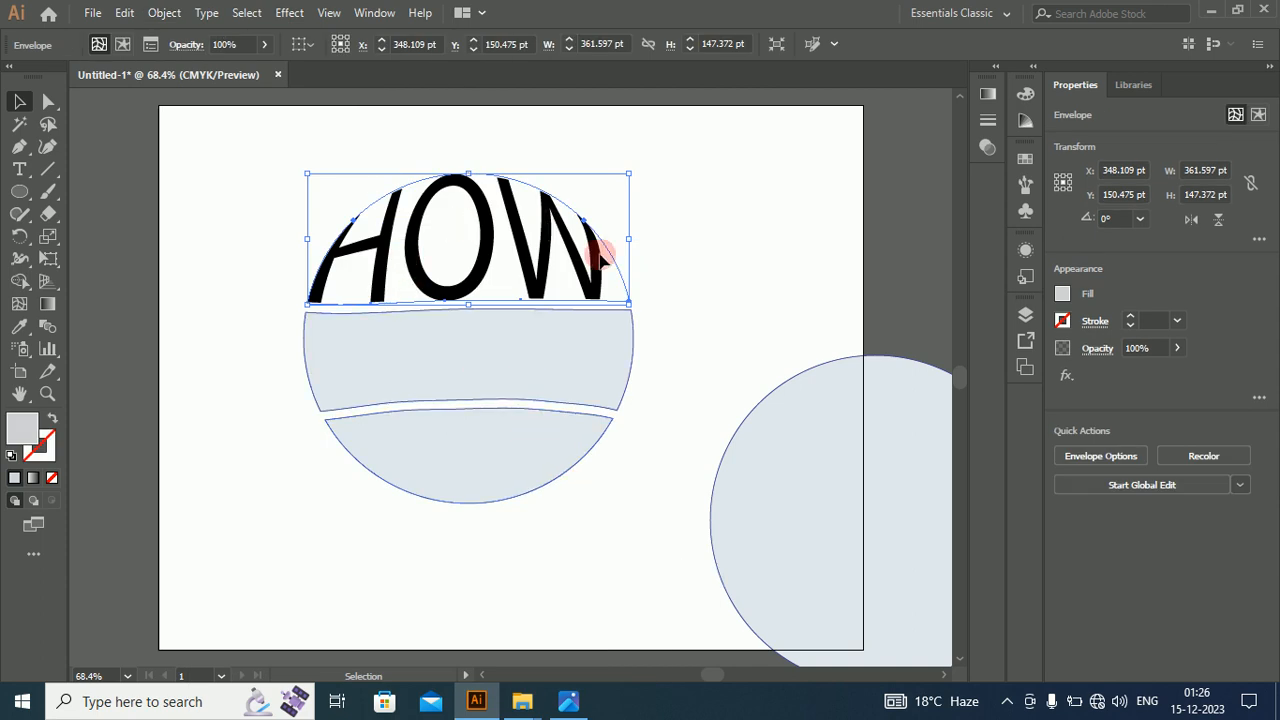
{"action": "left_click", "coordinate": [710, 298]}
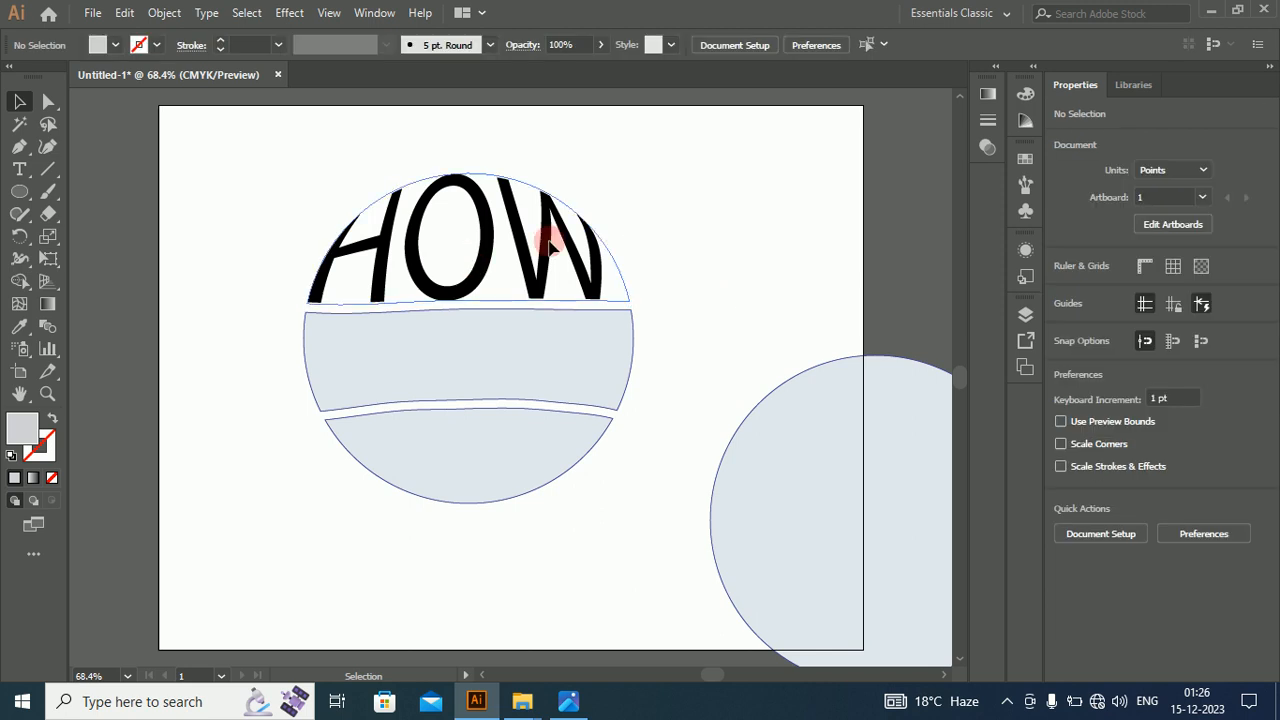
Warp the word ARE to the circle's middle piece using Envelope Distort with the top object
{"action": "left_click_drag", "start_coordinate": [700, 395], "coordinate": [434, 341]}
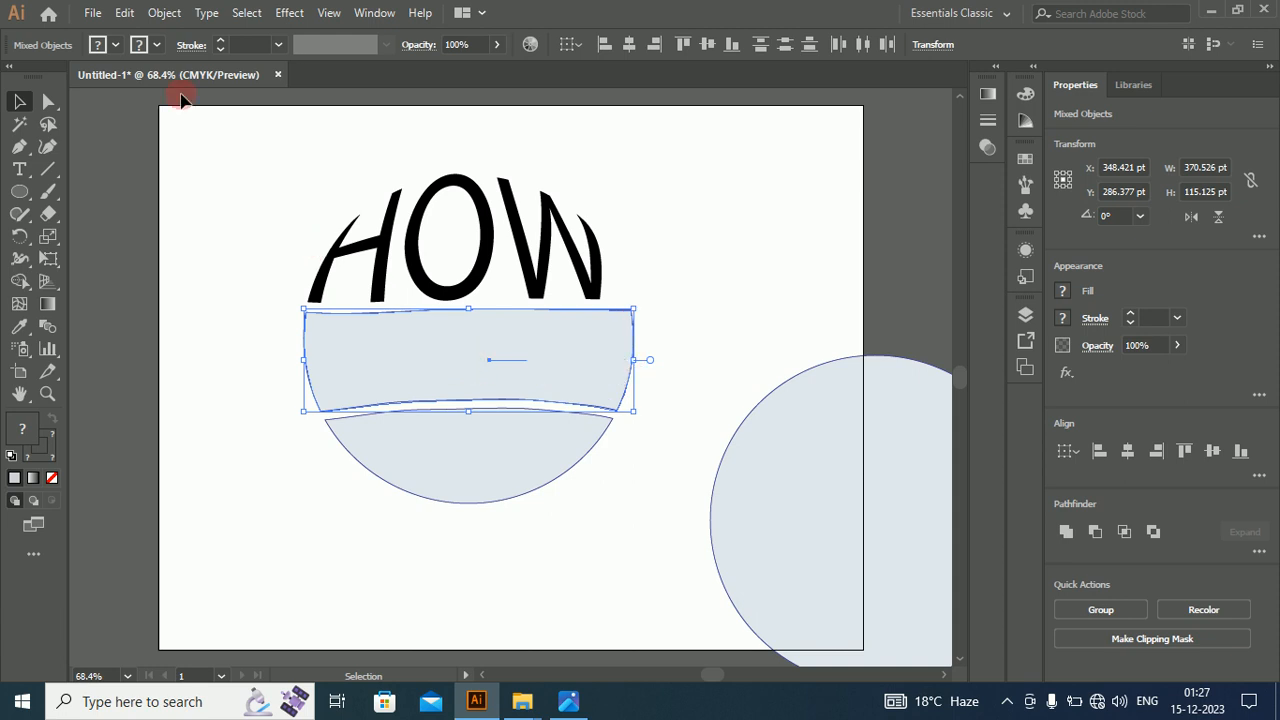
{"action": "left_click", "coordinate": [164, 13]}
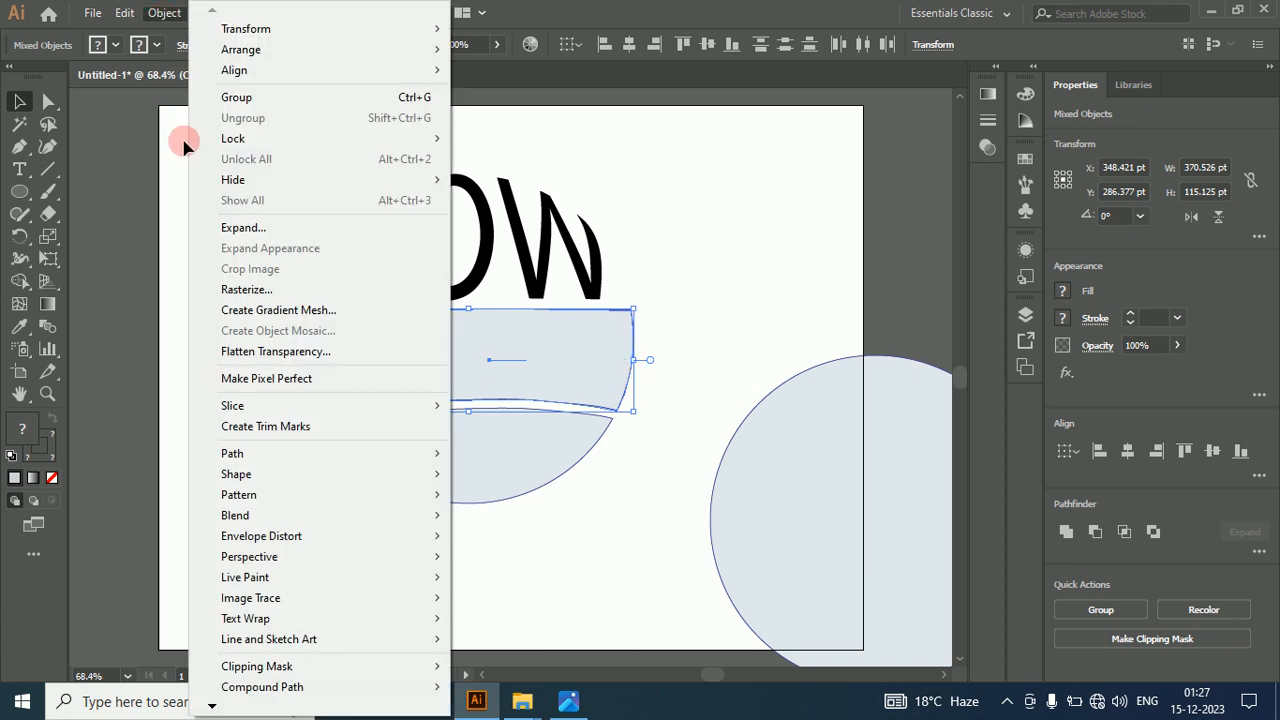
{"action": "mouse_move", "coordinate": [286, 535]}
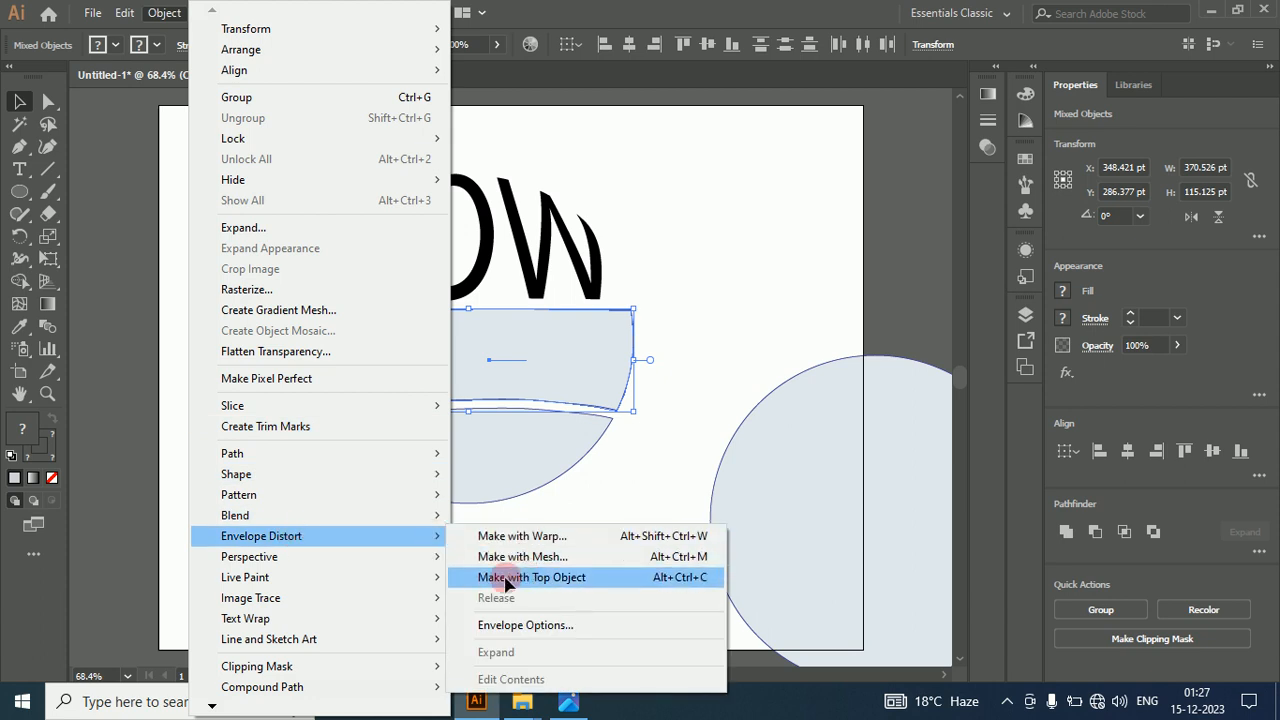
{"action": "left_click", "coordinate": [508, 580]}
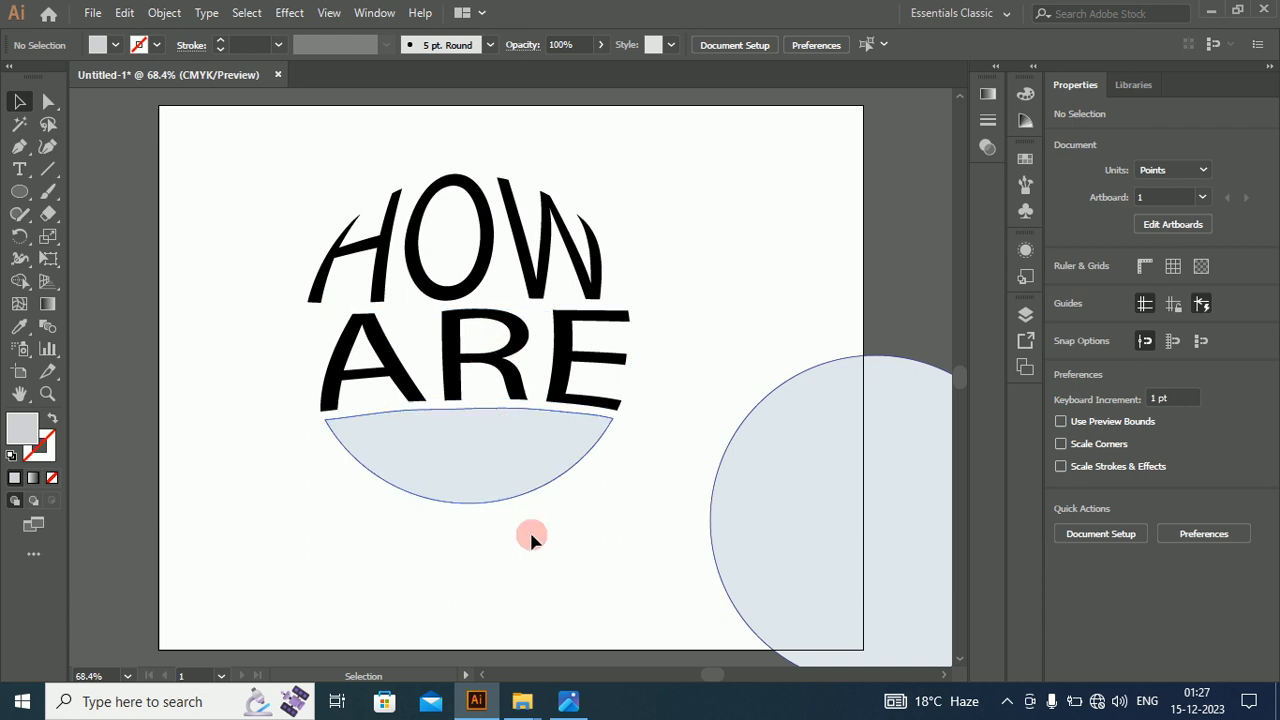
Warp the word YOU to the circle's bottom piece using Envelope Distort with the top object, then deselect it
{"action": "left_click_drag", "start_coordinate": [640, 531], "coordinate": [410, 436]}
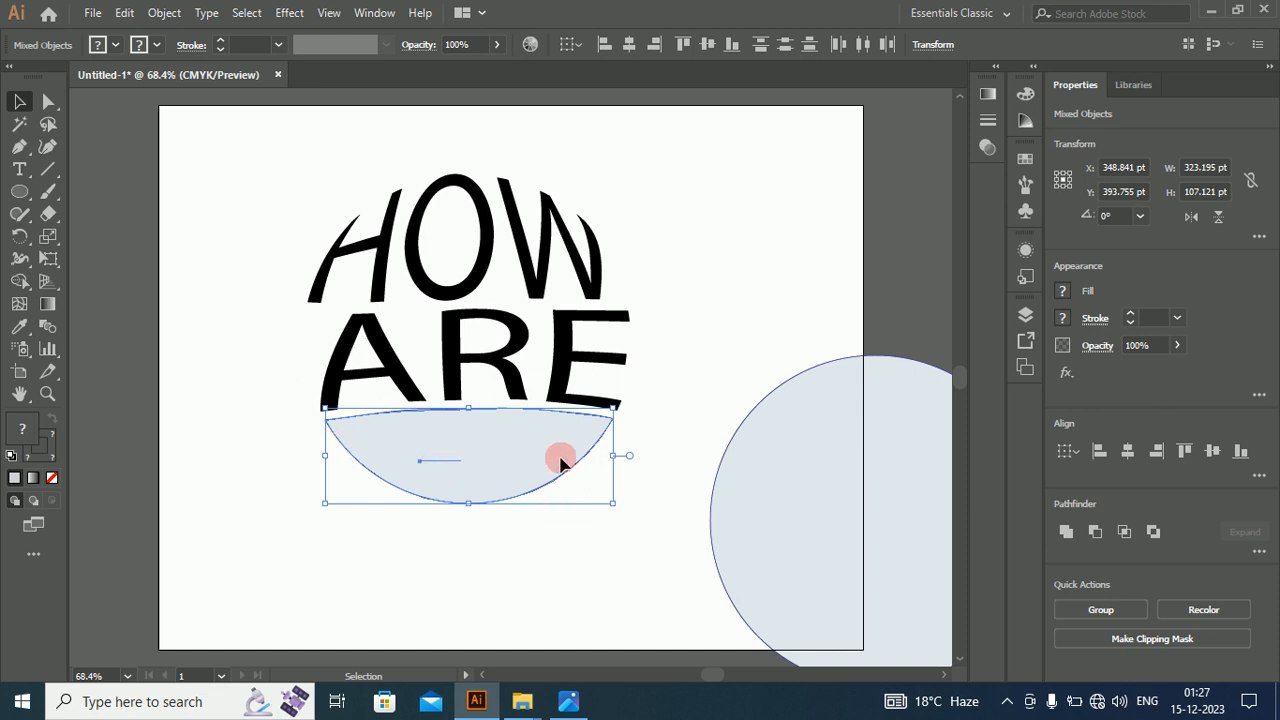
{"action": "left_click", "coordinate": [166, 16]}
{"action": "left_click", "coordinate": [166, 16]}
{"action": "left_click", "coordinate": [166, 16]}
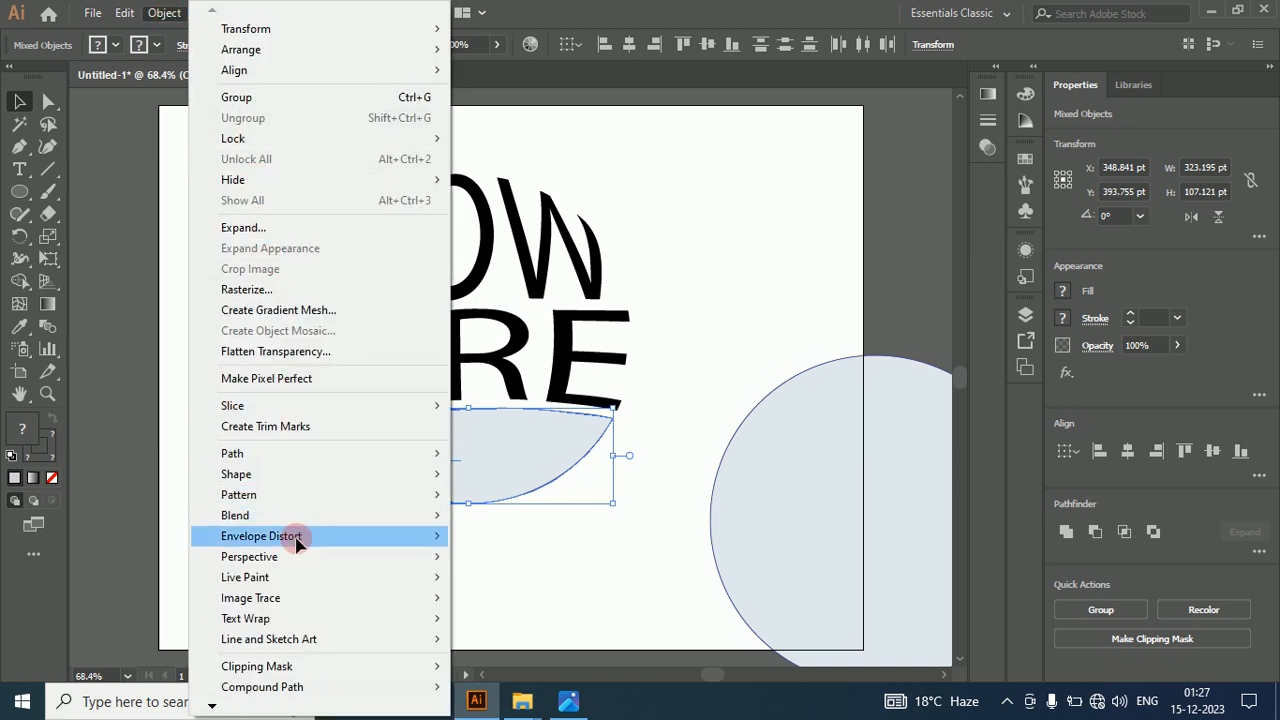
{"action": "mouse_move", "coordinate": [297, 541]}
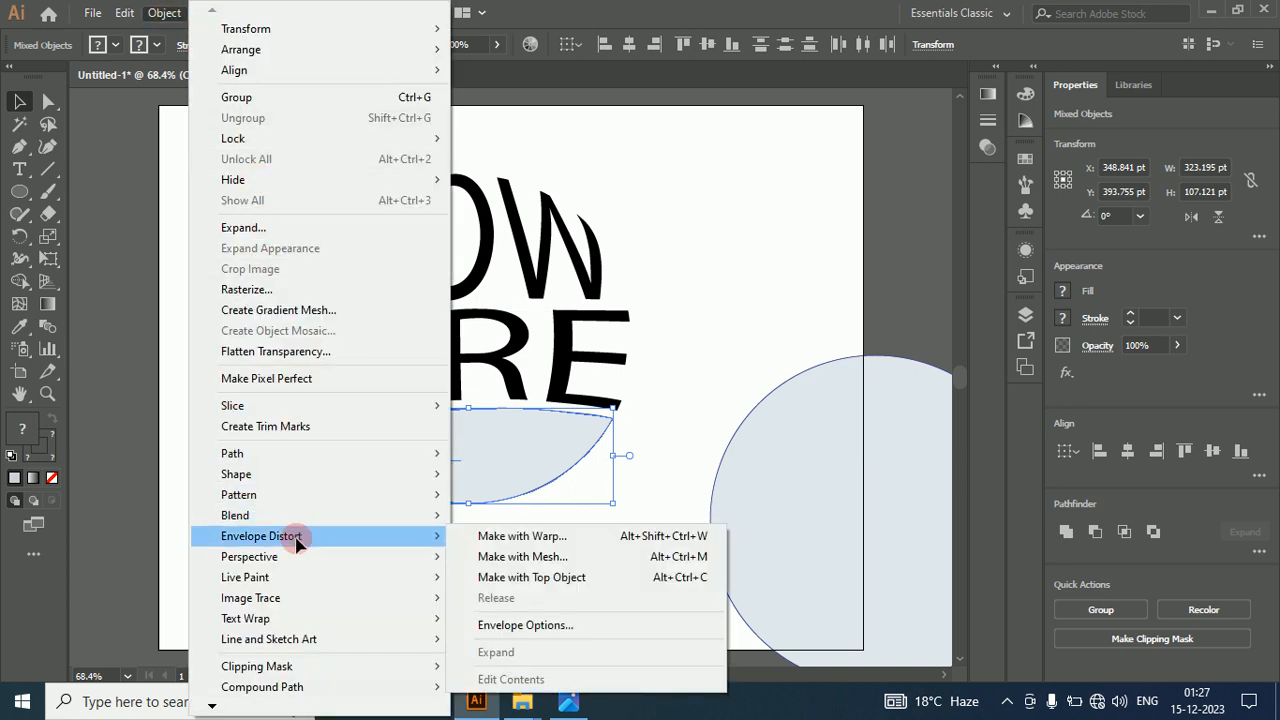
{"action": "left_click", "coordinate": [535, 588]}
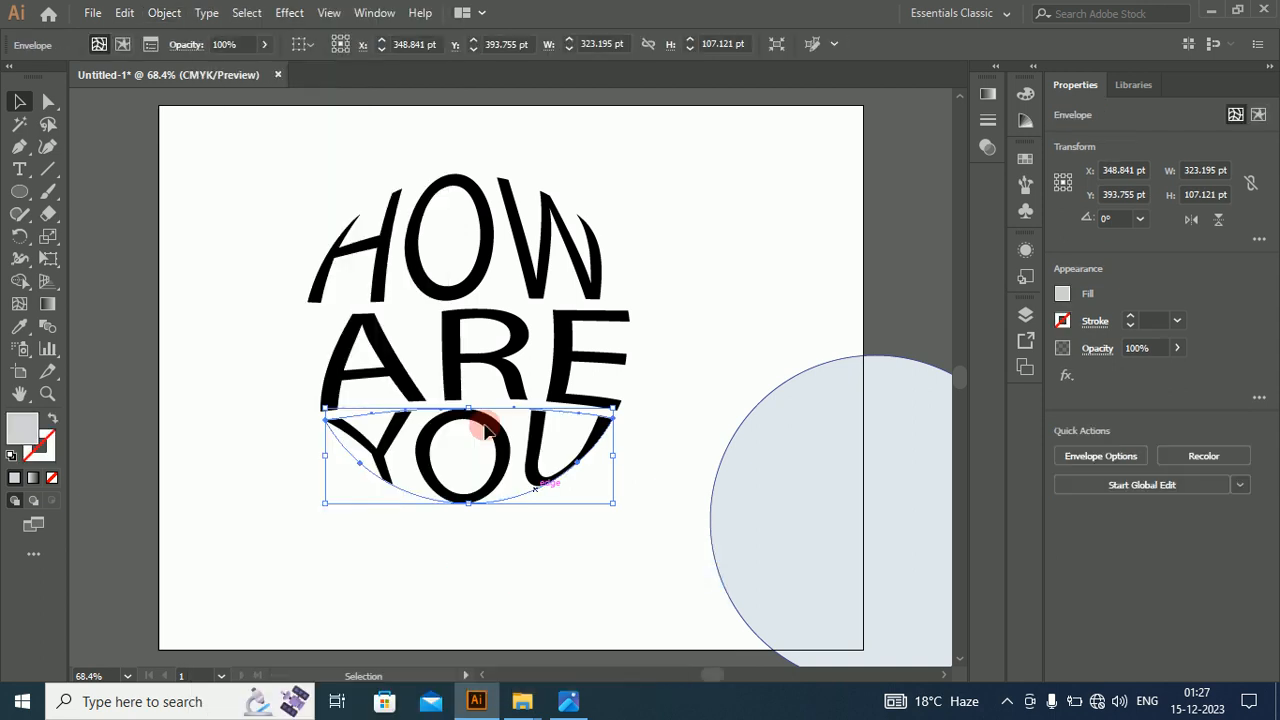
{"action": "left_click", "coordinate": [256, 287]}
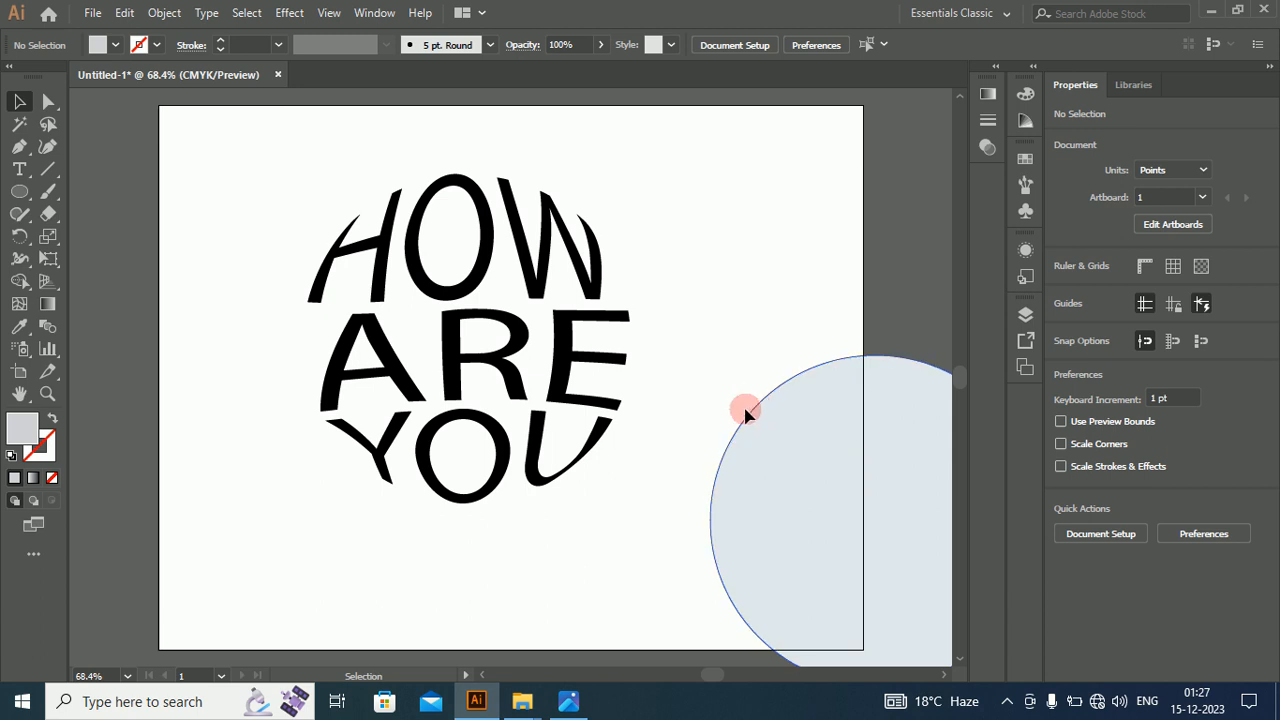
Fit the spare full circle behind the warped words and give it a yellow fill and a 3 pt light blue stroke
{"action": "left_click_drag", "start_coordinate": [755, 416], "coordinate": [322, 226]}
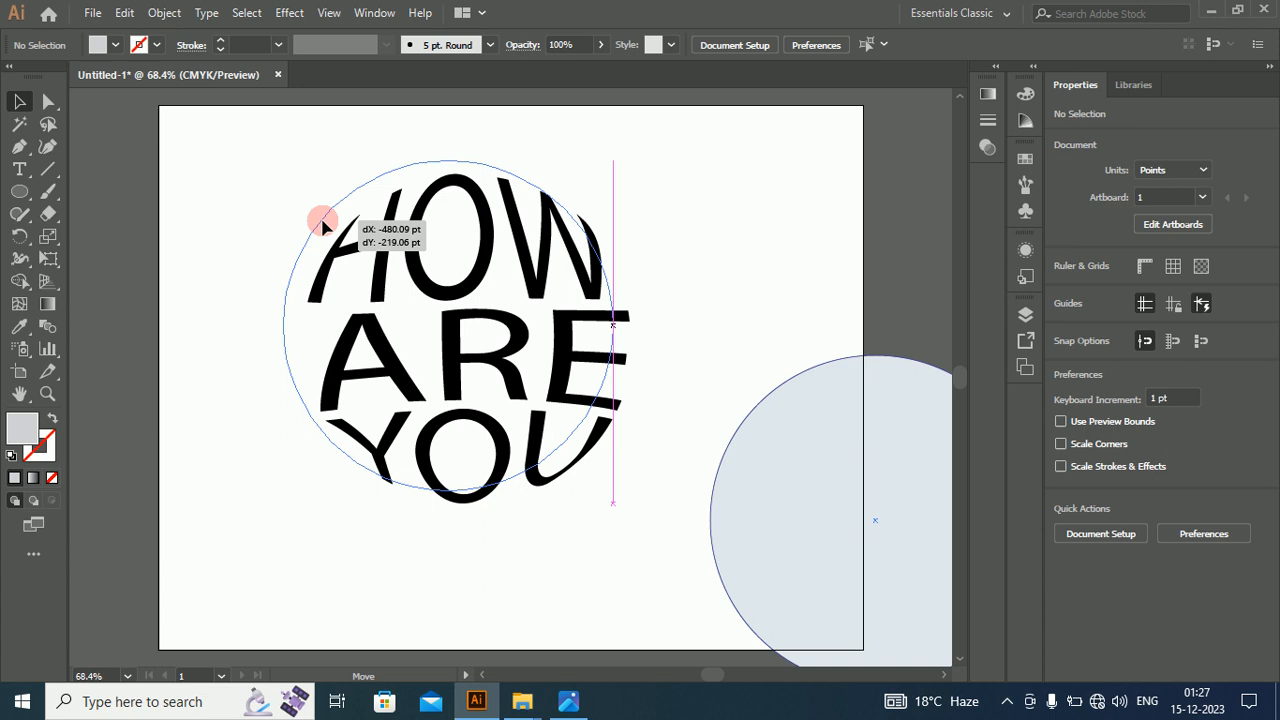
{"action": "left_click_drag", "start_coordinate": [322, 226], "coordinate": [322, 226]}
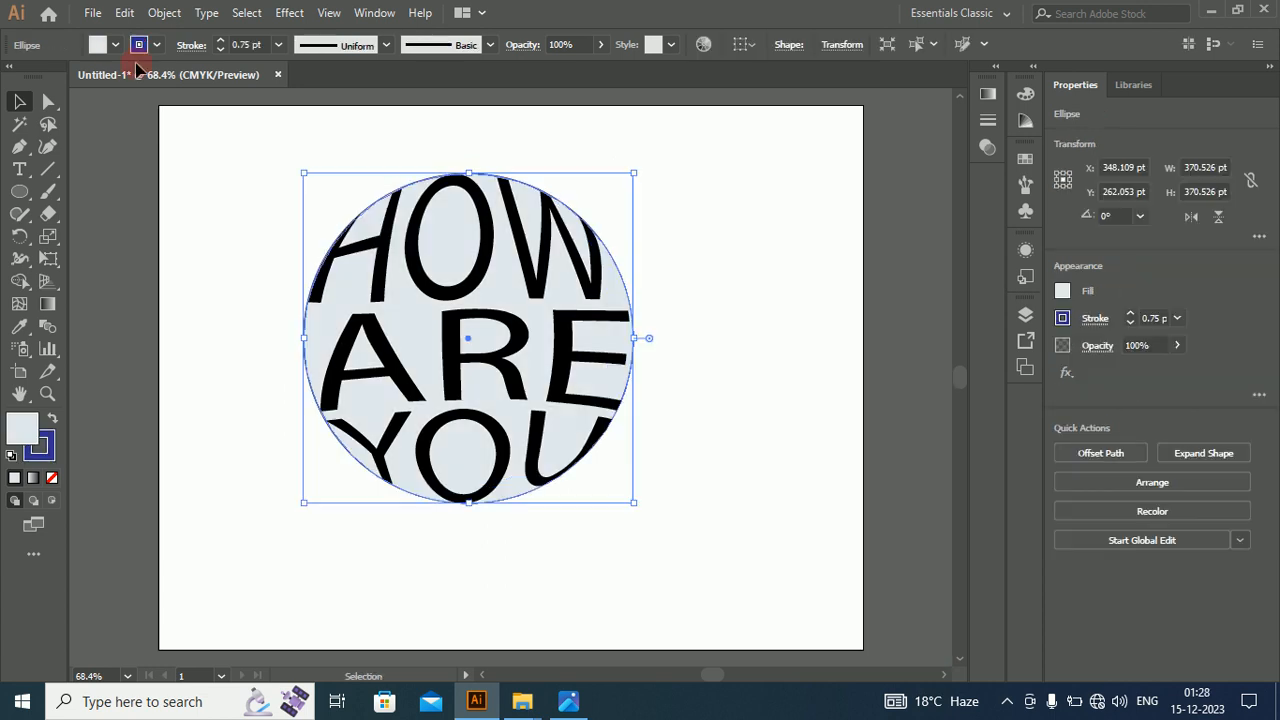
{"action": "left_click", "coordinate": [115, 50]}
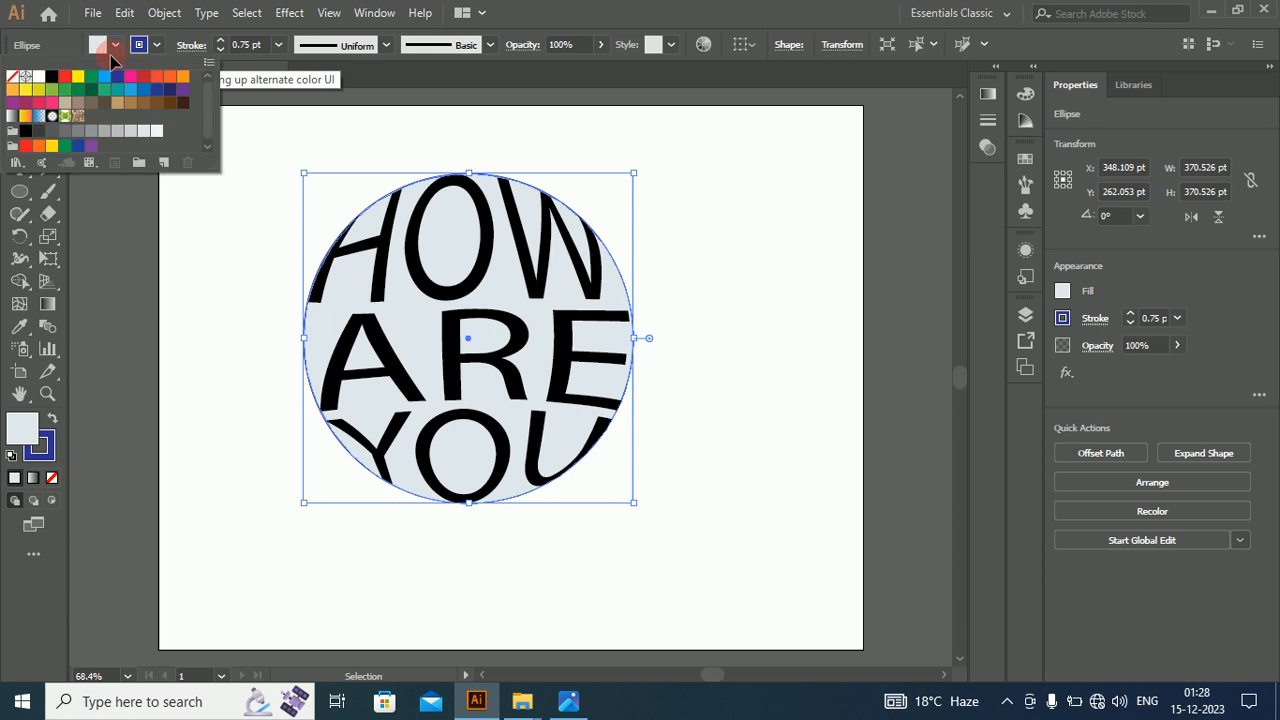
{"action": "left_click", "coordinate": [79, 77]}
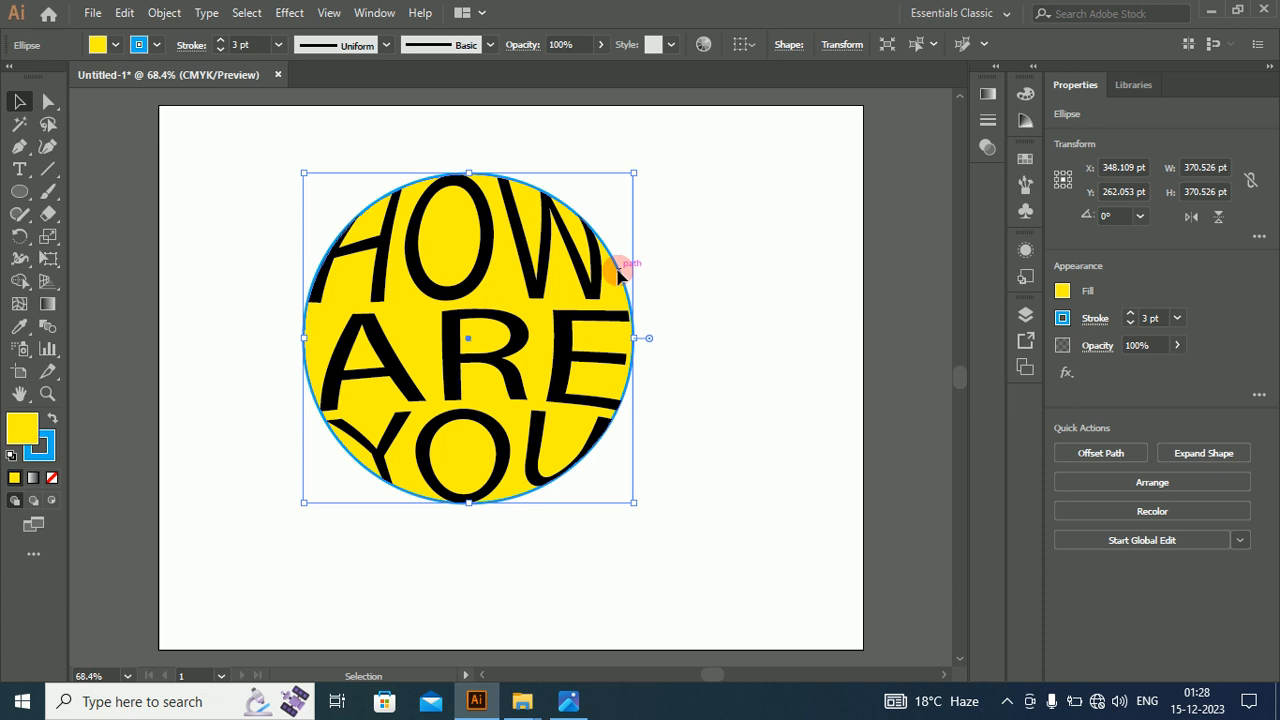
Move the yellow circle off the warped words so that it straddles the artboard's right edge
{"action": "left_click_drag", "start_coordinate": [619, 276], "coordinate": [869, 441]}
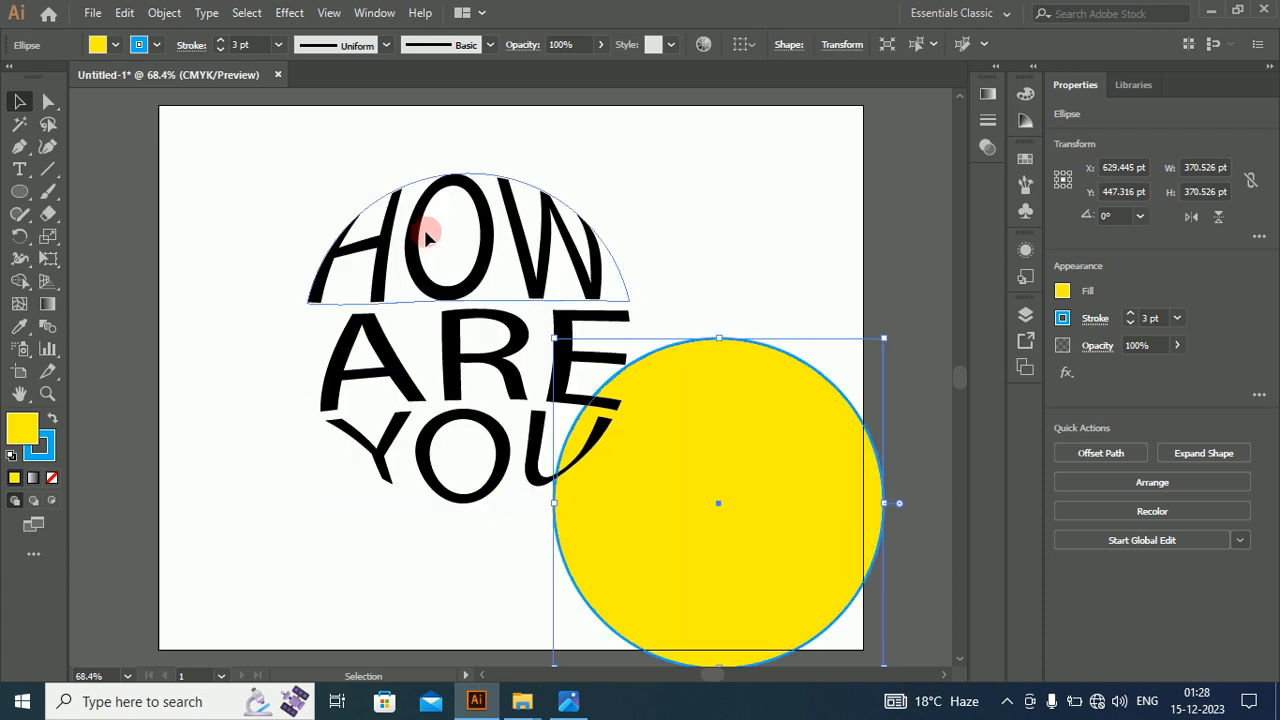
{"action": "left_click_drag", "start_coordinate": [694, 343], "coordinate": [790, 247]}
{"action": "left_click_drag", "start_coordinate": [723, 289], "coordinate": [804, 279]}
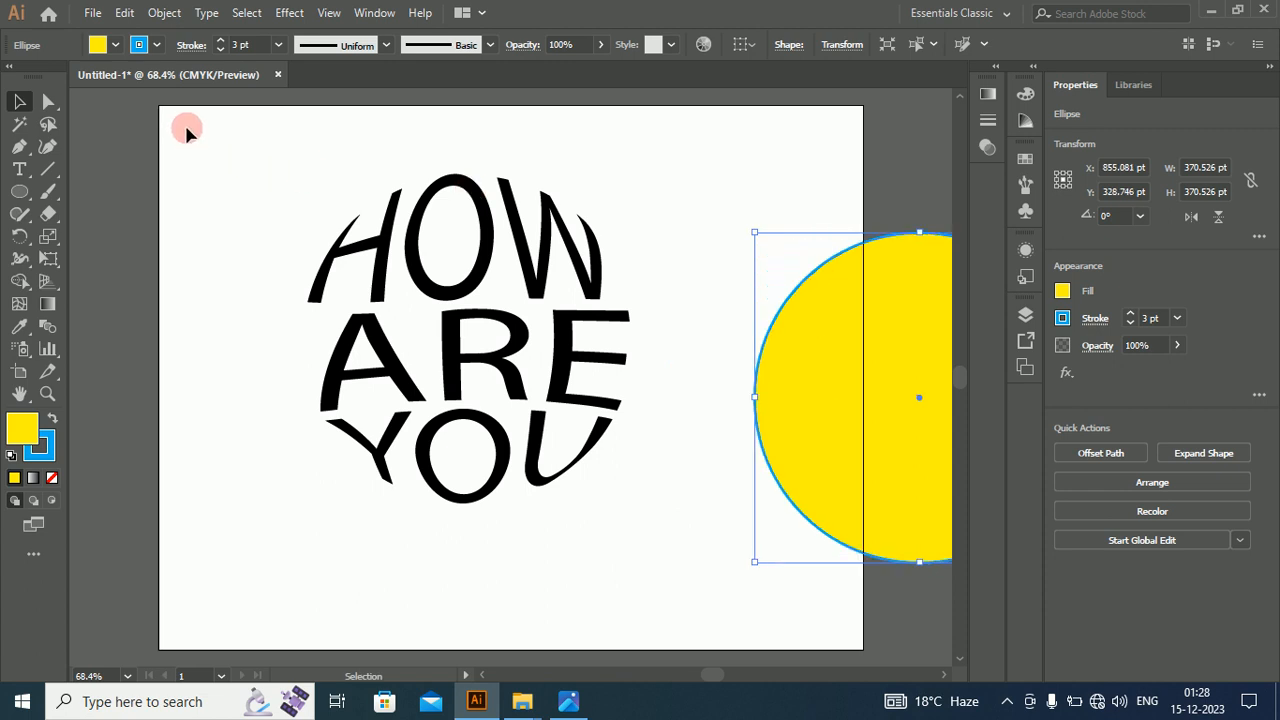
Group the three warped words HOW, ARE and YOU
{"action": "left_click_drag", "start_coordinate": [186, 128], "coordinate": [678, 527]}
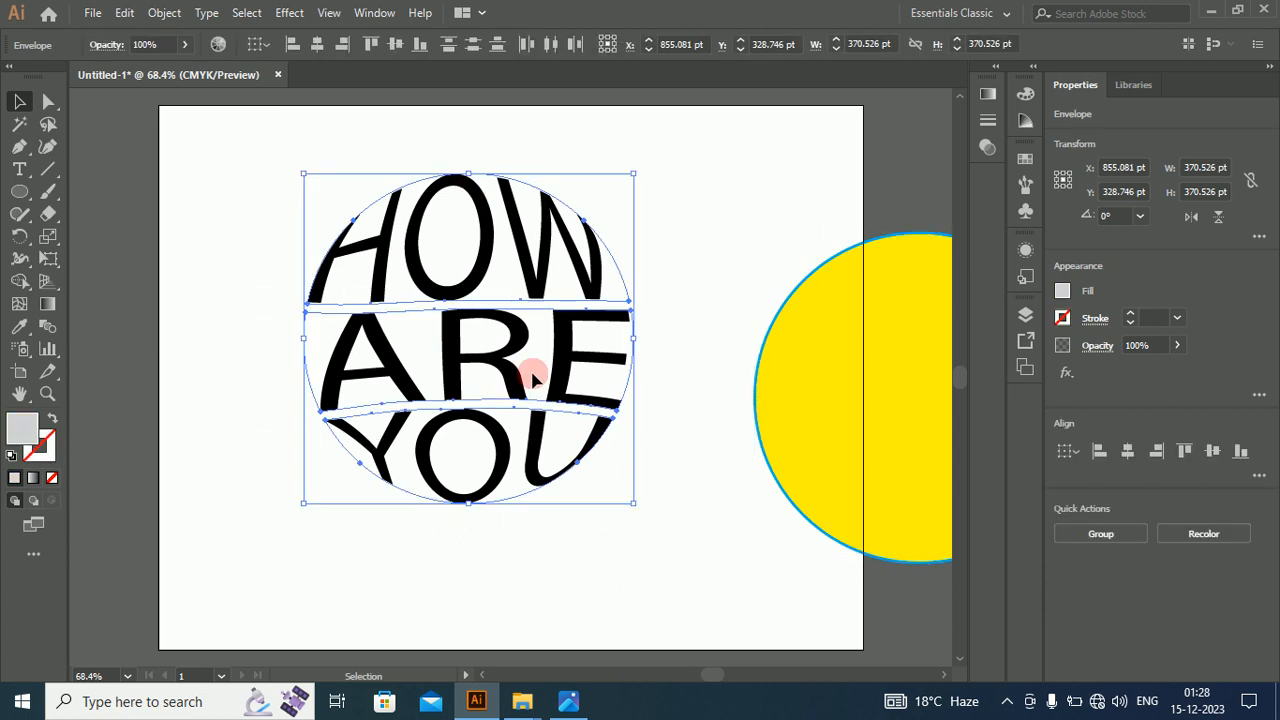
{"action": "left_click", "coordinate": [160, 12]}
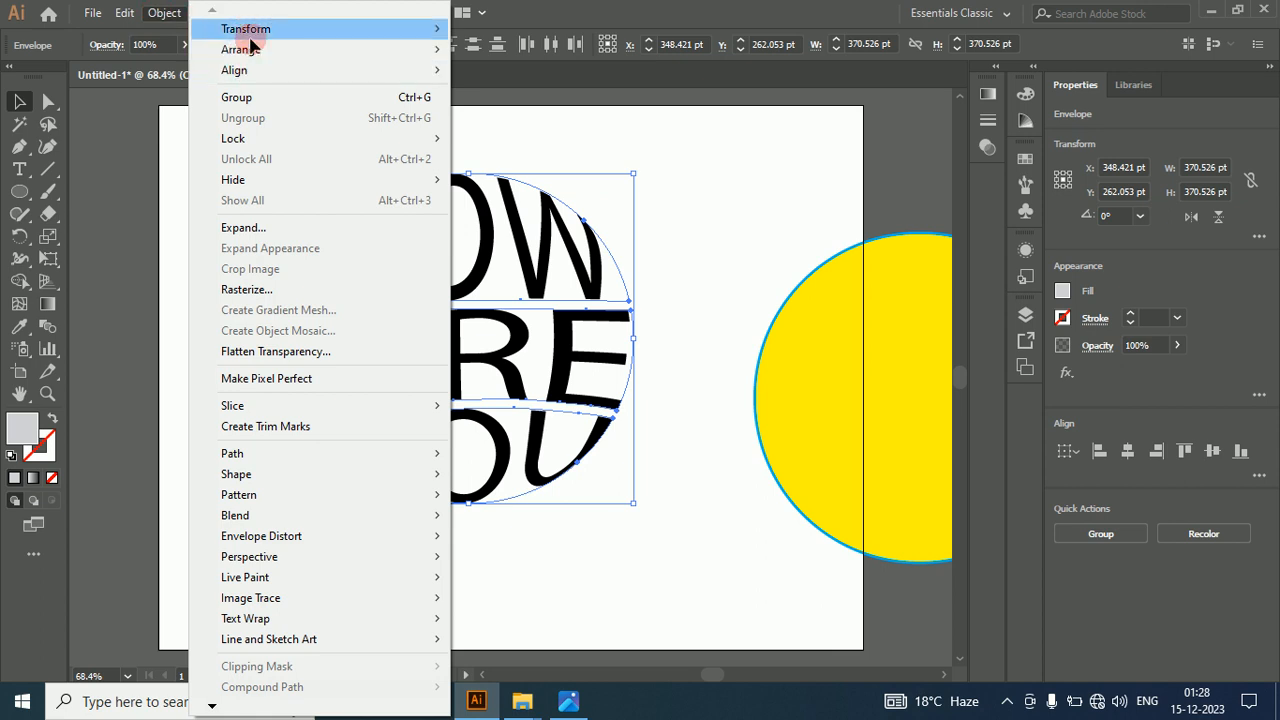
{"action": "left_click", "coordinate": [240, 97]}
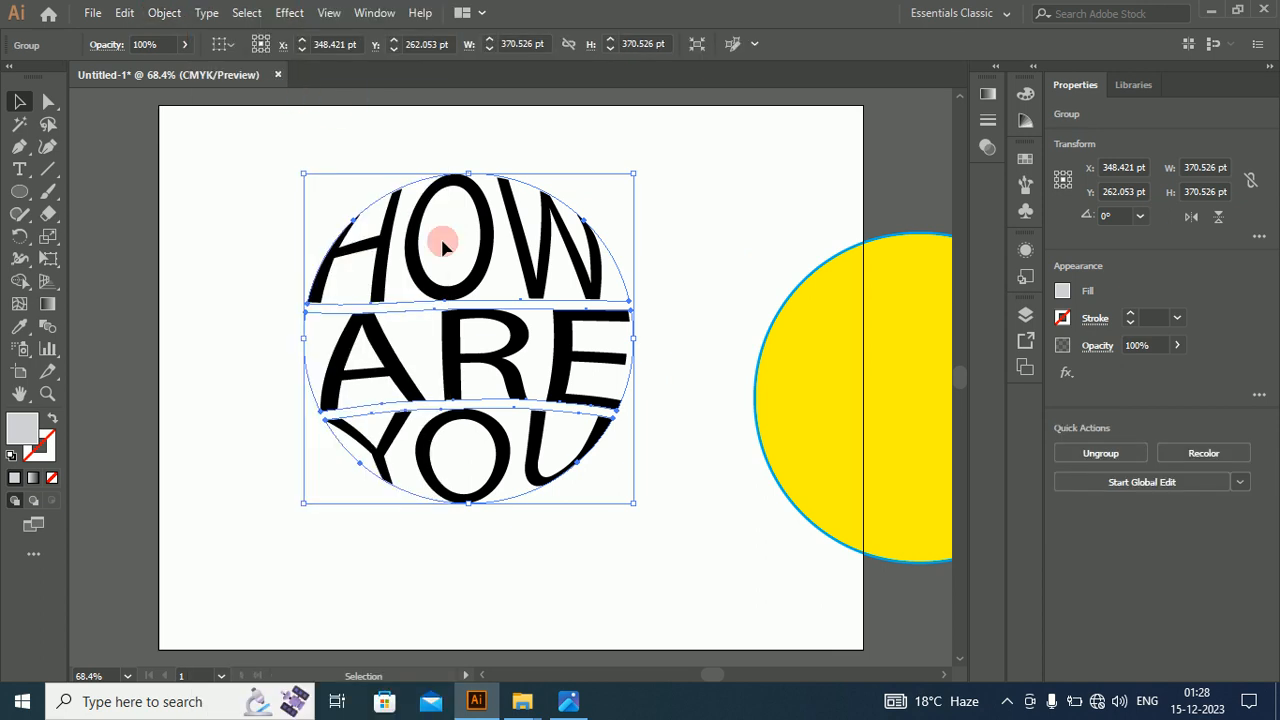
Move the grouped words about 90 pt left, then about 8 pt right and 44 pt down, and deselect them
{"action": "left_click_drag", "start_coordinate": [455, 290], "coordinate": [375, 290]}
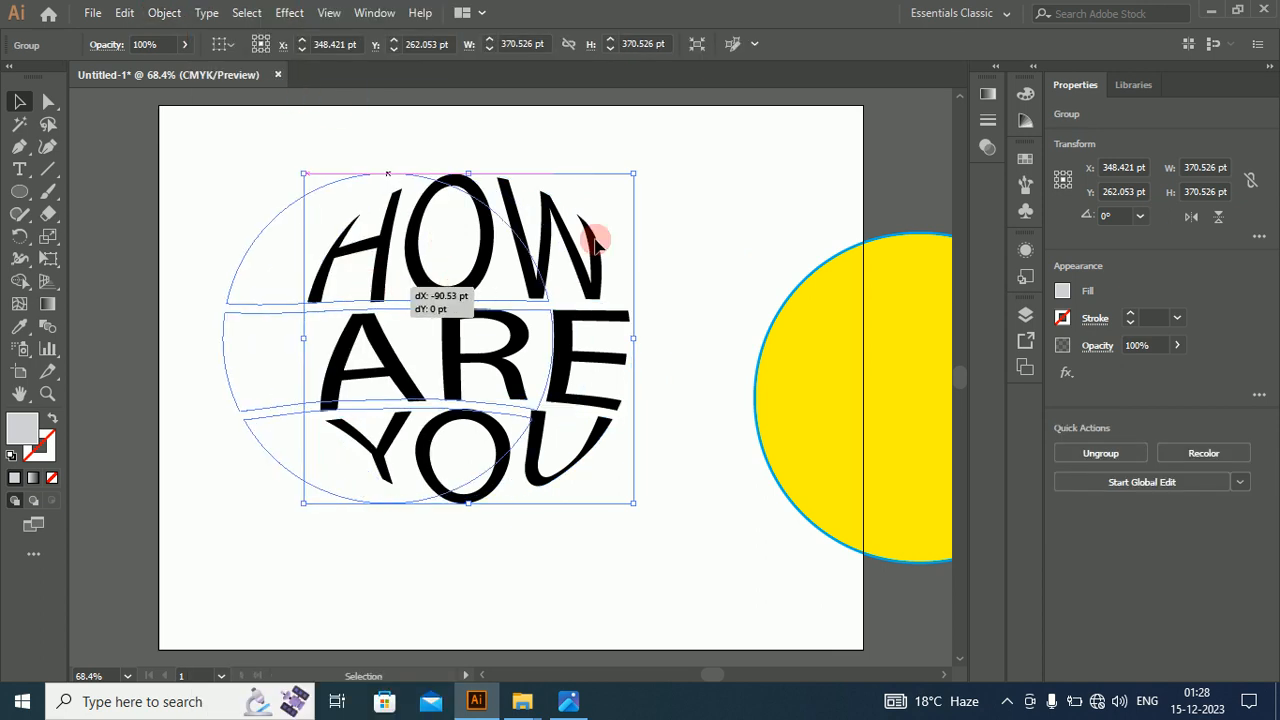
{"action": "left_click", "coordinate": [650, 238]}
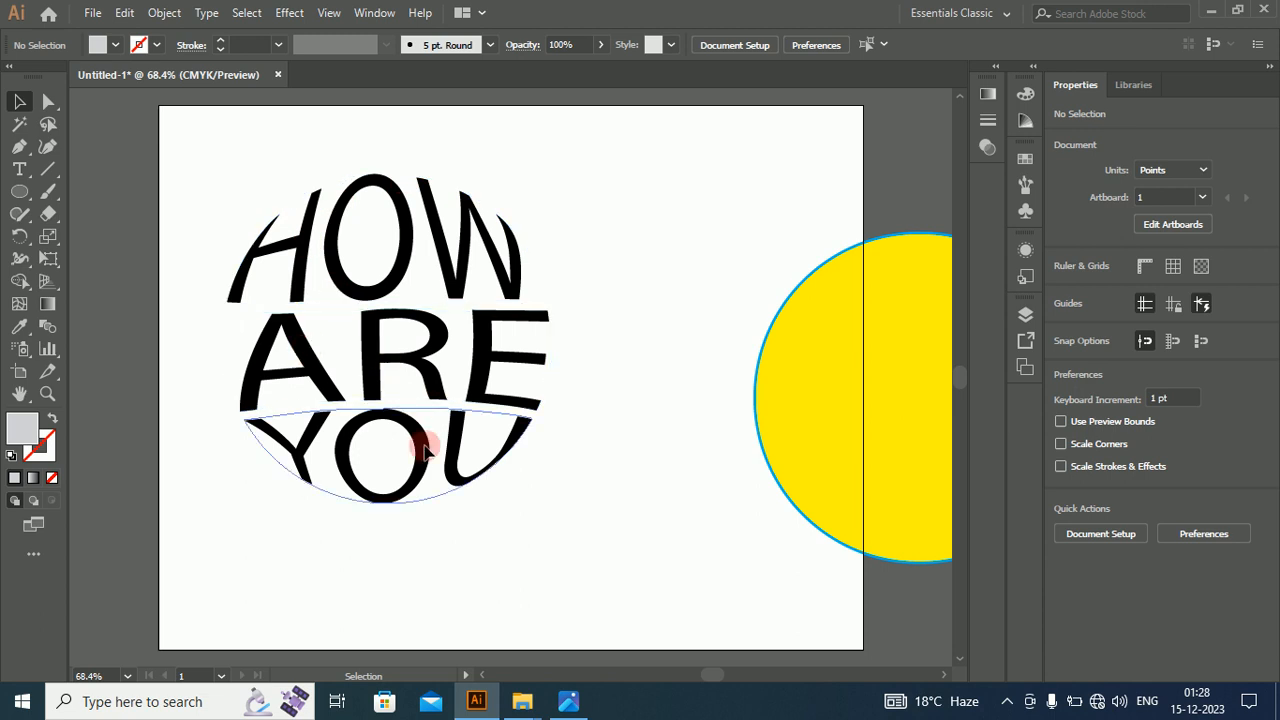
{"action": "left_click_drag", "start_coordinate": [424, 446], "coordinate": [432, 485]}
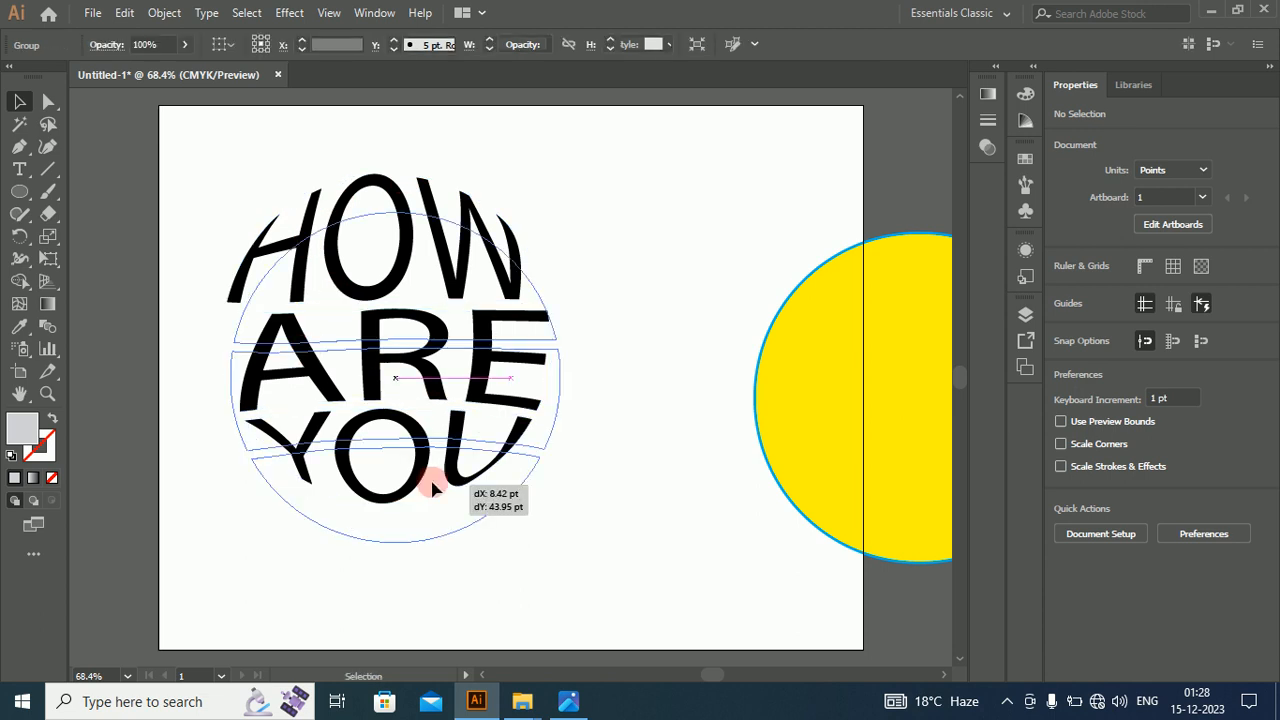
{"action": "left_click", "coordinate": [633, 291]}
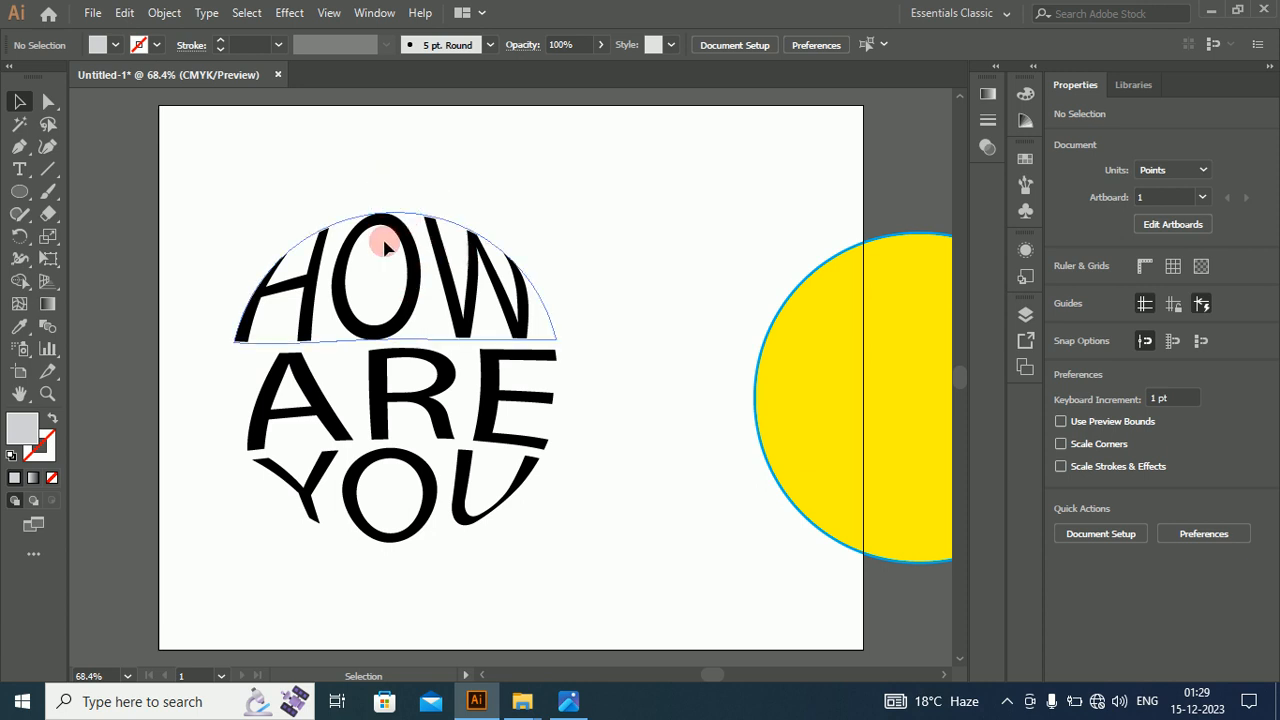
{"action": "left_click", "coordinate": [160, 12]}
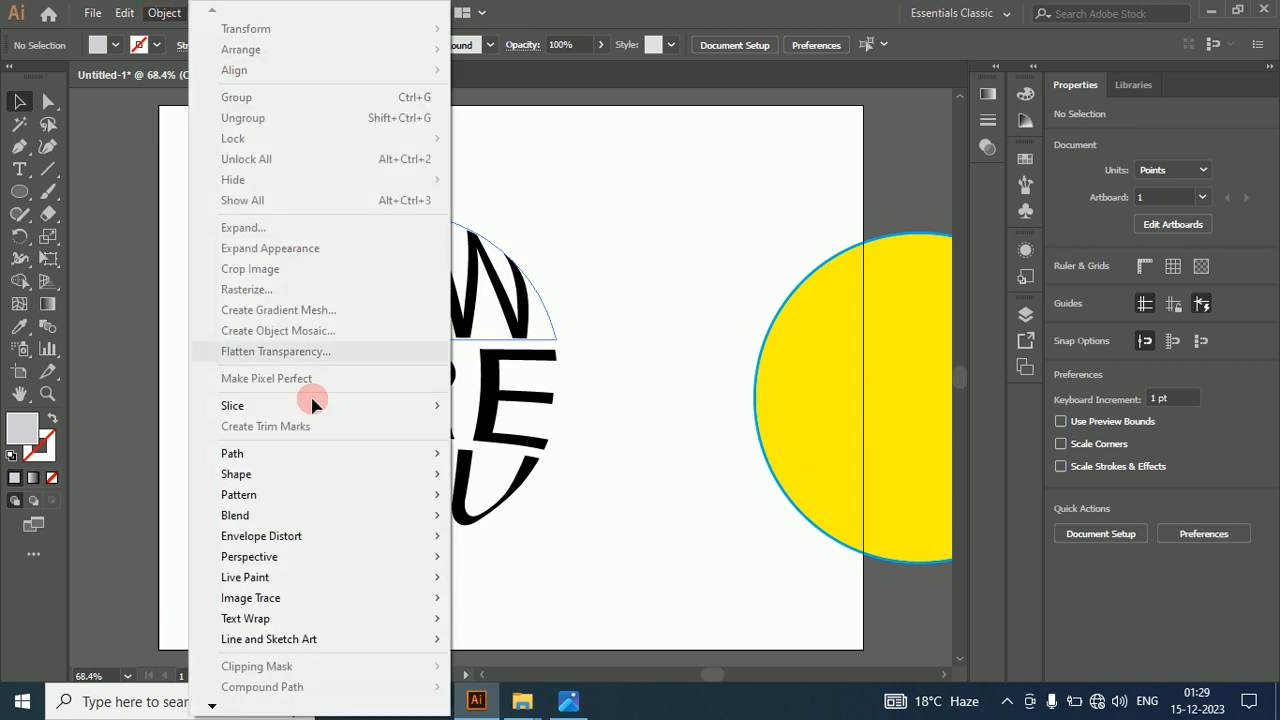
{"action": "mouse_move", "coordinate": [322, 540]}
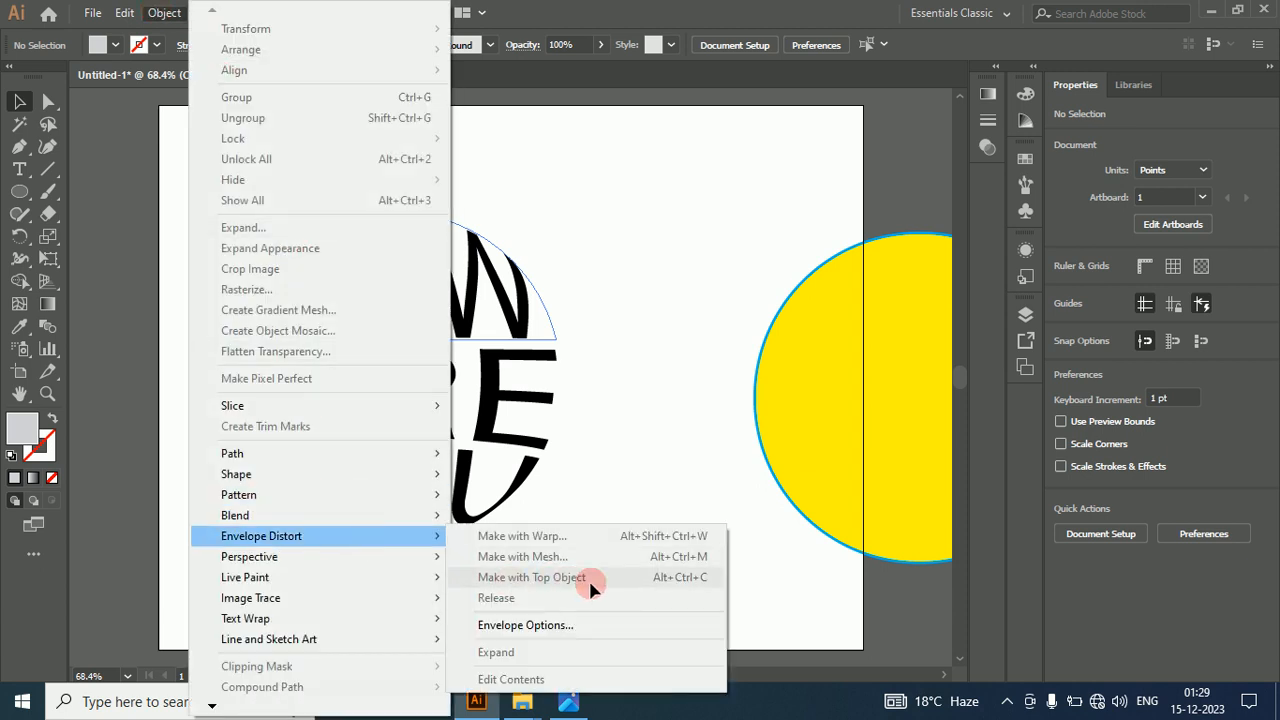
{"action": "left_click", "coordinate": [565, 263]}
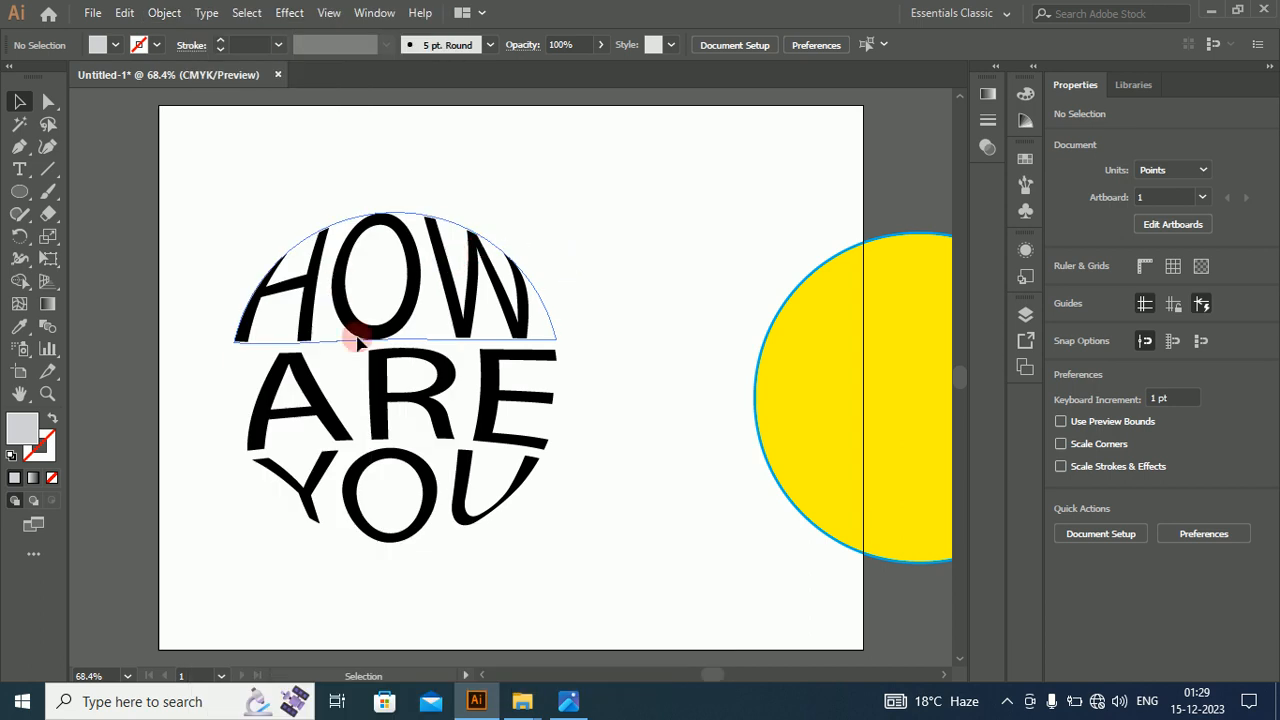